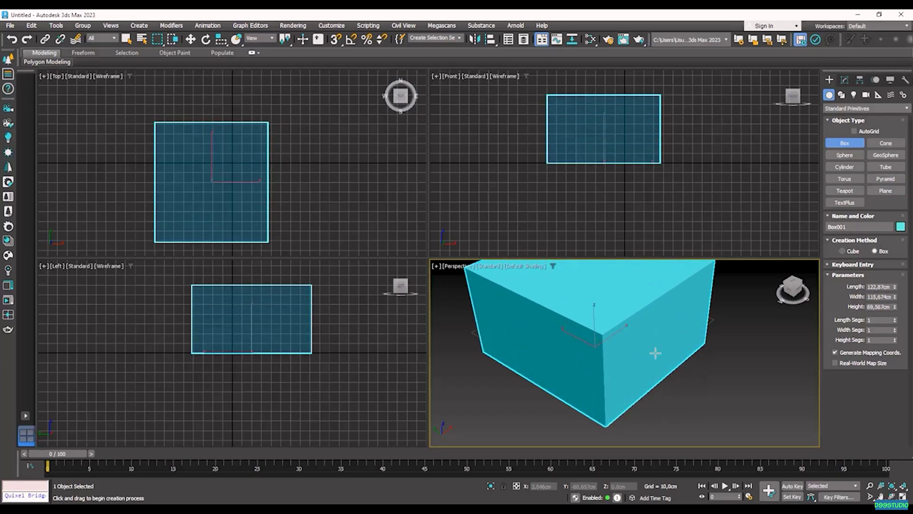
# Maximize the Perspective viewport so the whole box is shown in a single large view.
pyautogui.scroll(-3, 648, 336)
pyautogui.moveTo(649, 336); pyautogui.dragTo(637, 365, button='middle')
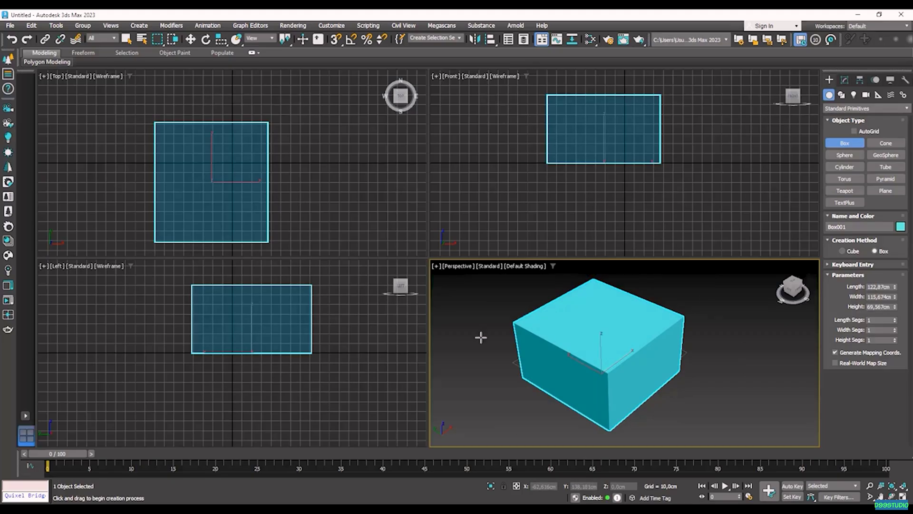
pyautogui.hotkey('alt', 'w')
pyautogui.scroll(-2, 508, 338)
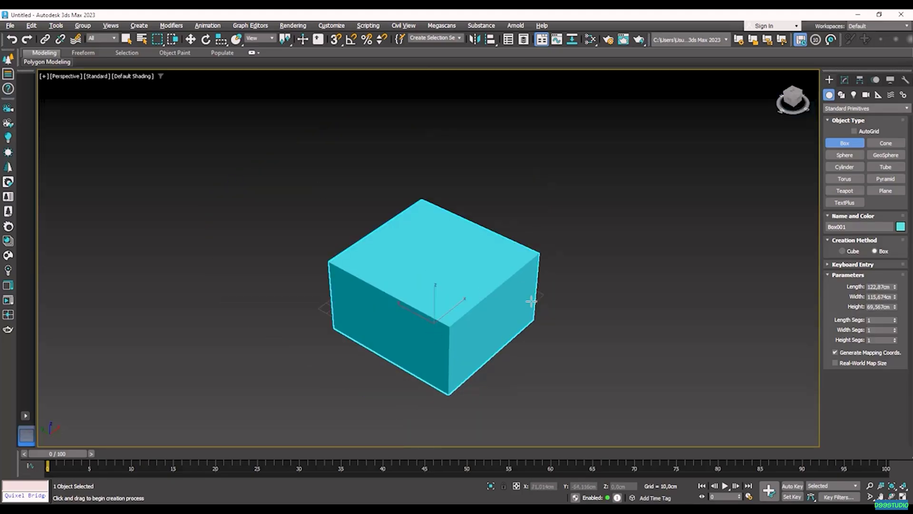
pyautogui.hotkey('alt', 'w')
pyautogui.hotkey('alt', 'w')
pyautogui.hotkey('alt', 'w')
pyautogui.hotkey('alt', 'w')
pyautogui.moveTo(484, 323)
pyautogui.keyDown('alt'); pyautogui.mouseDown(button='middle')
pyautogui.moveTo(488, 306)
pyautogui.moveTo(485, 331)
pyautogui.mouseUp(button='middle'); pyautogui.keyUp('alt')
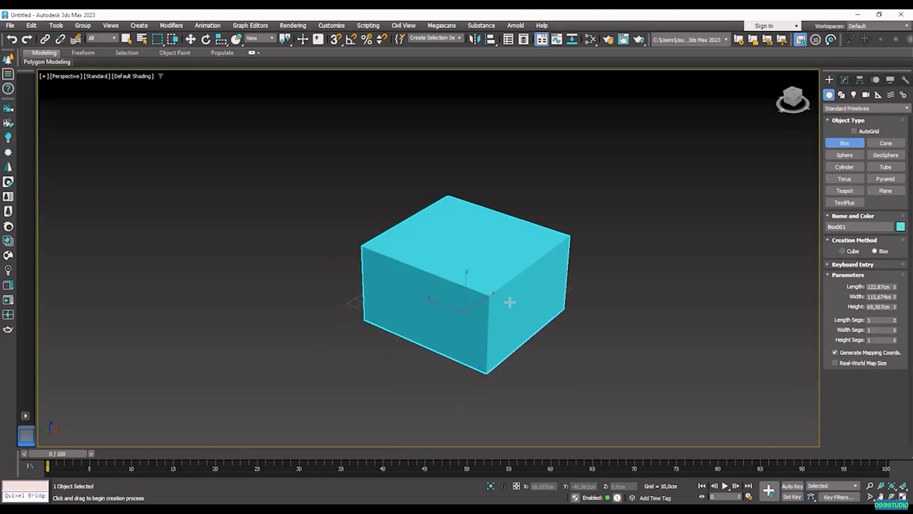
# Examine the box in the Perspective view from closer, farther and slightly rotated viewpoints.
pyautogui.scroll(5, 485, 290)
pyautogui.scroll(-5, 481, 289)
pyautogui.scroll(5, 481, 289)
pyautogui.scroll(-5, 482, 289)
pyautogui.scroll(3, 483, 289)
pyautogui.scroll(-3, 483, 289)
pyautogui.scroll(3, 483, 289)
pyautogui.moveTo(530, 302)
pyautogui.keyDown('alt'); pyautogui.mouseDown(button='middle')
pyautogui.moveTo(489, 310)
pyautogui.moveTo(400, 301)
pyautogui.moveTo(563, 295)
pyautogui.moveTo(442, 295)
pyautogui.moveTo(526, 301)
pyautogui.mouseUp(button='middle'); pyautogui.keyUp('alt')
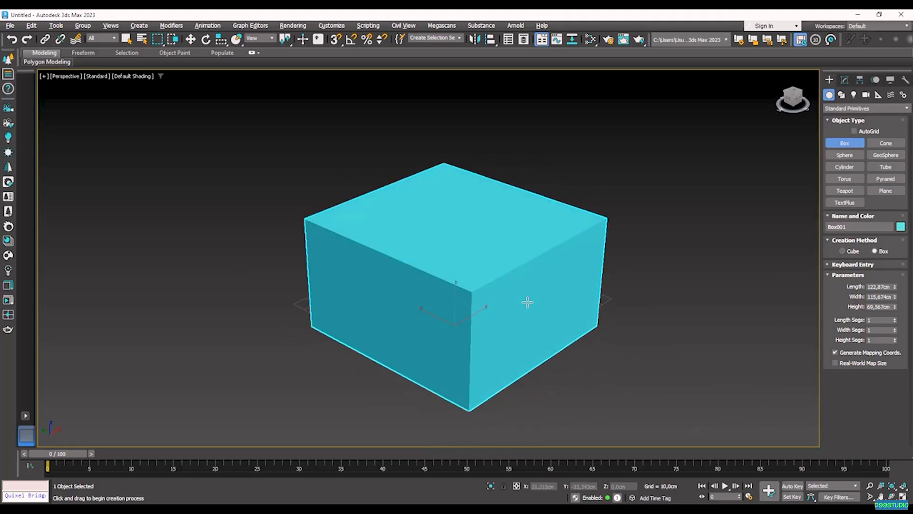
pyautogui.moveTo(451, 272); pyautogui.dragTo(454, 293, button='middle')
pyautogui.scroll(-3, 493, 272)
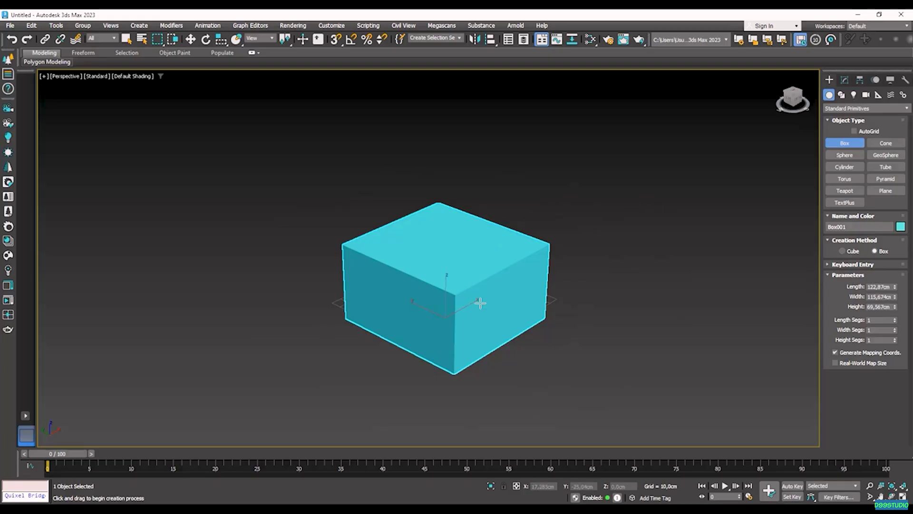
# Try moving the box with the Move tool and undo the moves.
pyautogui.press('w')
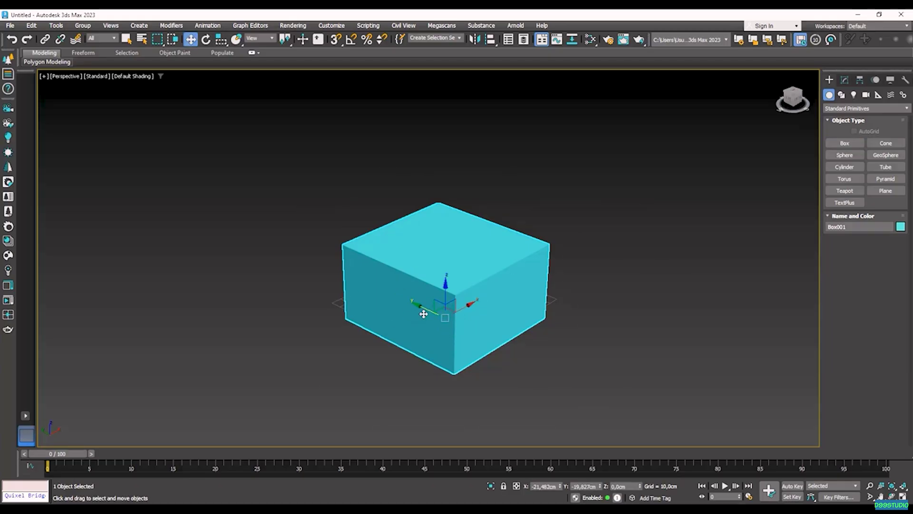
pyautogui.moveTo(423, 309); pyautogui.dragTo(449, 292)
pyautogui.hotkey('ctrl', 'z')
pyautogui.hotkey('ctrl', 'z')
pyautogui.hotkey('ctrl', 'z')
# Move the box in the XY plane to about X 3.6 cm, Y -24.2 cm.
pyautogui.keyDown('alt'); pyautogui.moveTo(489, 314); pyautogui.dragTo(330, 310, button='middle'); pyautogui.keyUp('alt')
pyautogui.scroll(3, 449, 326)
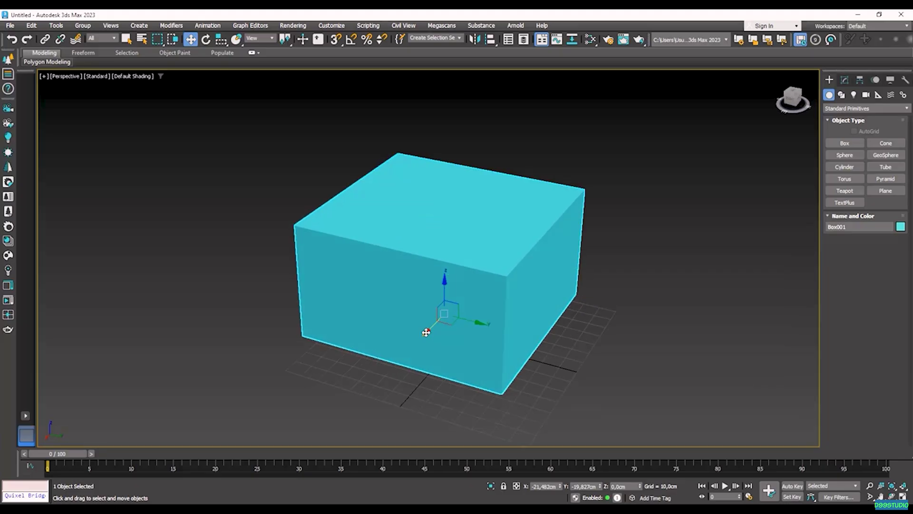
pyautogui.moveTo(452, 326); pyautogui.dragTo(421, 359)
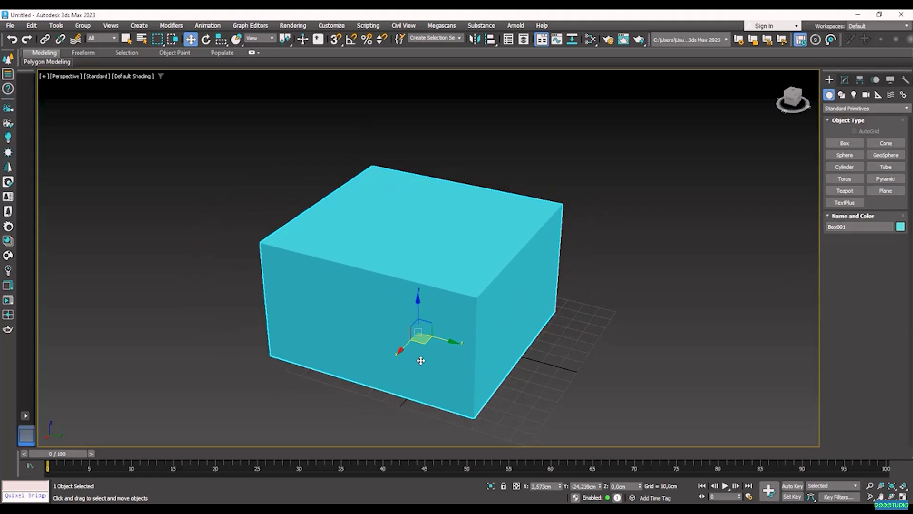
# Try moving the box in the YZ plane and undo that move.
pyautogui.moveTo(410, 329); pyautogui.dragTo(465, 284)
pyautogui.hotkey('ctrl', 'z')
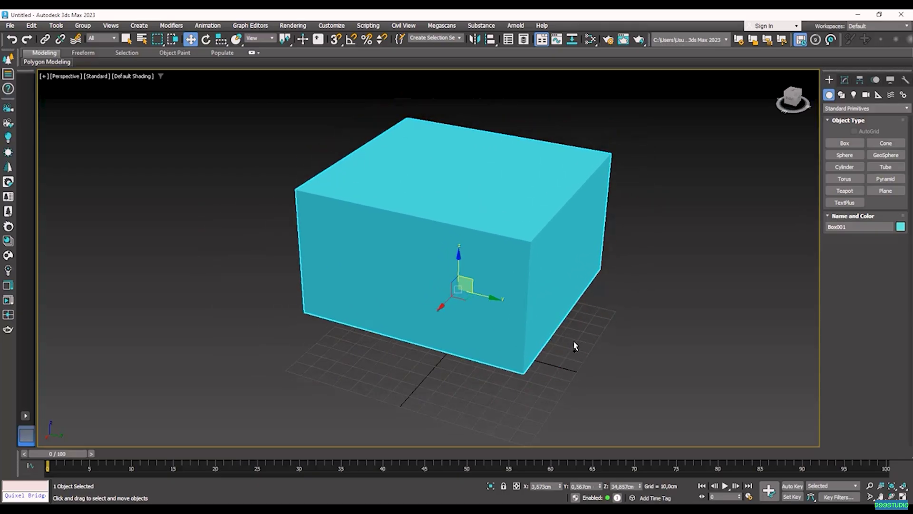
pyautogui.hotkey('ctrl', 'z')
# Move the box along the Y axis to about Y -118 cm.
pyautogui.scroll(-4, 504, 339)
pyautogui.keyDown('alt'); pyautogui.moveTo(504, 336); pyautogui.dragTo(487, 334, button='middle'); pyautogui.keyUp('alt')
pyautogui.moveTo(447, 240); pyautogui.dragTo(391, 216)
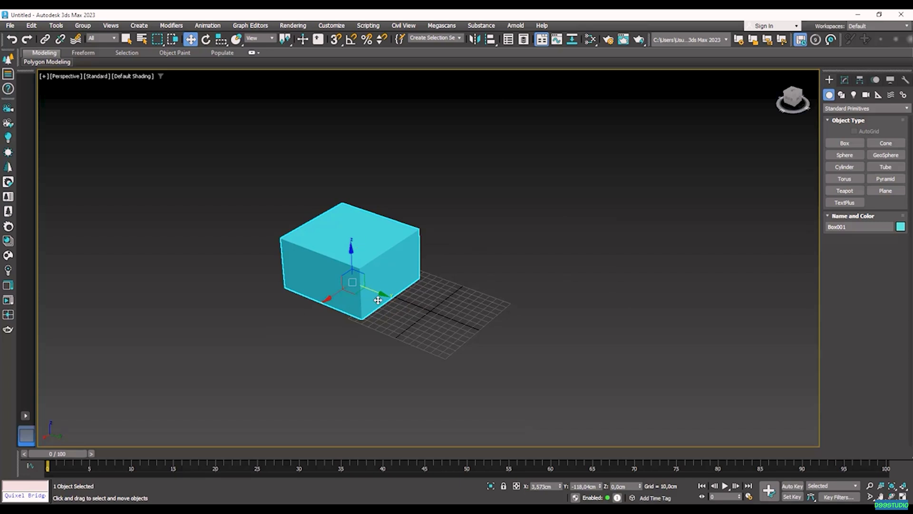
# Clone the box along the Y axis to about Y 66 cm as one Copy, and deselect it.
pyautogui.moveTo(379, 293)
pyautogui.keyDown('shift'); pyautogui.mouseDown()
pyautogui.moveTo(373, 287)
pyautogui.moveTo(531, 370)
pyautogui.moveTo(486, 350)
pyautogui.moveTo(503, 357)
pyautogui.mouseUp(); pyautogui.keyUp('shift')
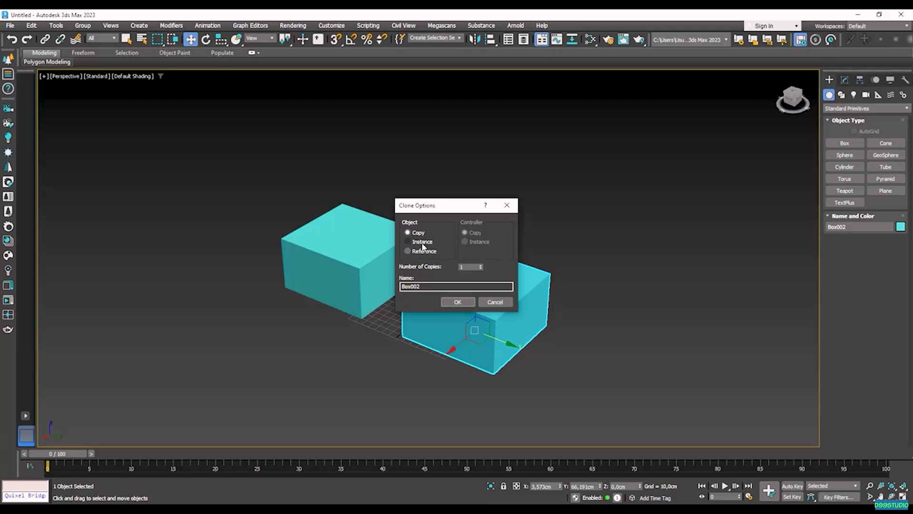
pyautogui.click(457, 301)
pyautogui.click(492, 211)
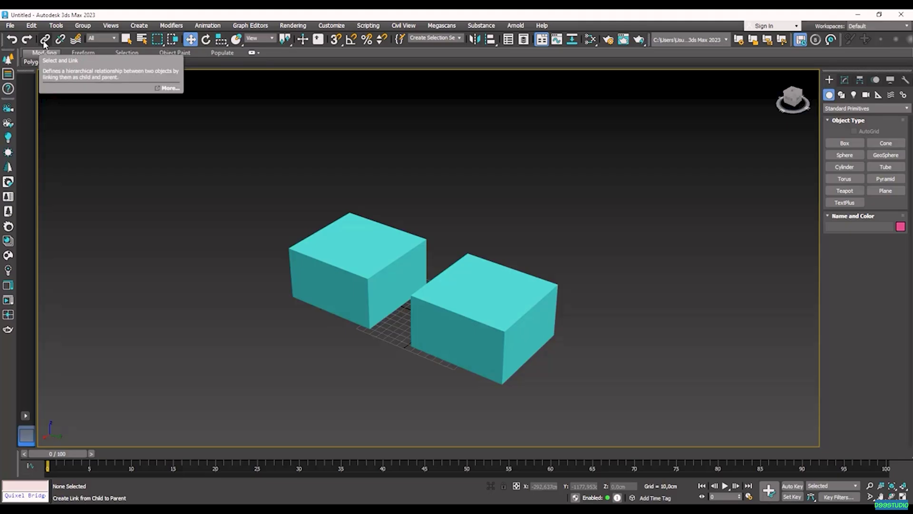
# Link the first box as a child to the cloned box with Select and Link, and clear the selection.
pyautogui.click(372, 255)
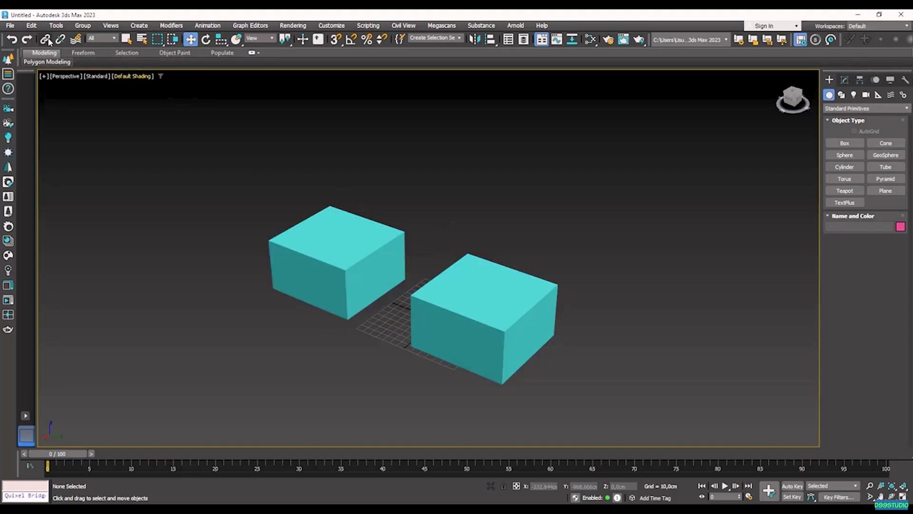
pyautogui.click(46, 40)
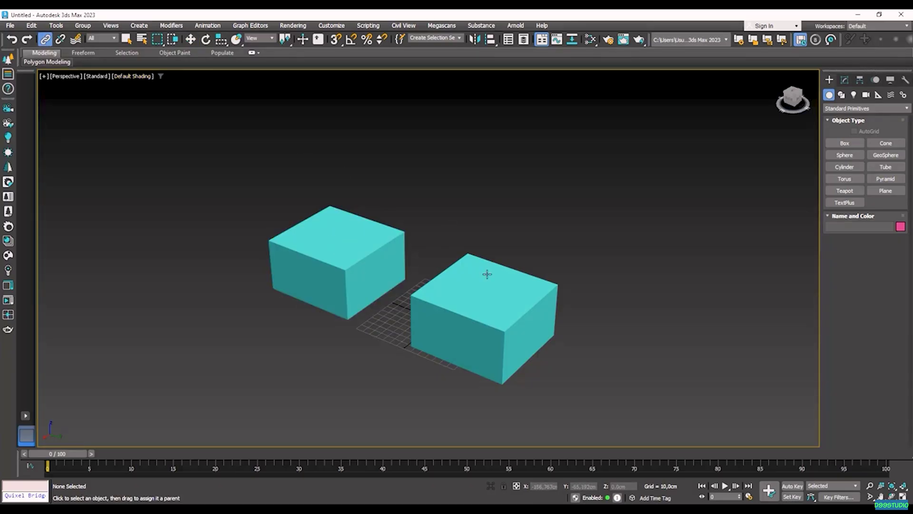
pyautogui.moveTo(322, 255); pyautogui.dragTo(477, 309)
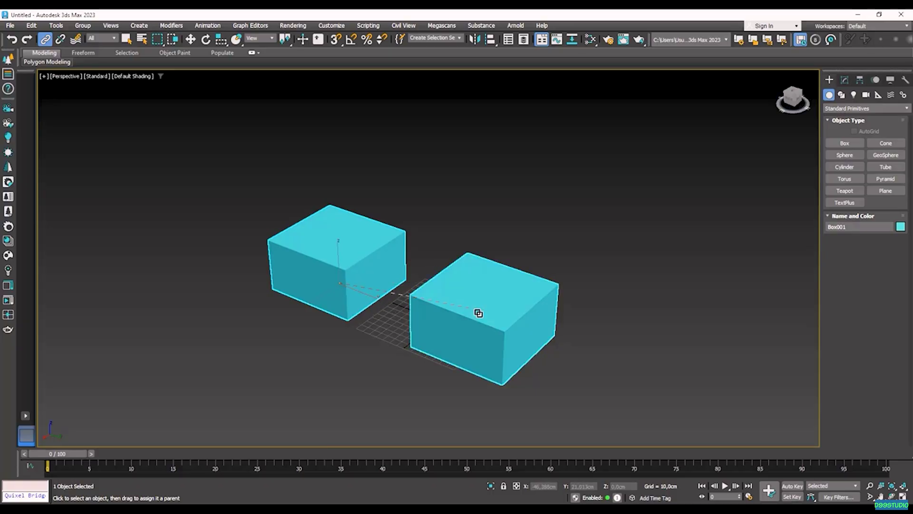
pyautogui.click(541, 247)
# Move the parent box slightly together with its linked child box, and deselect it.
pyautogui.click(469, 296)
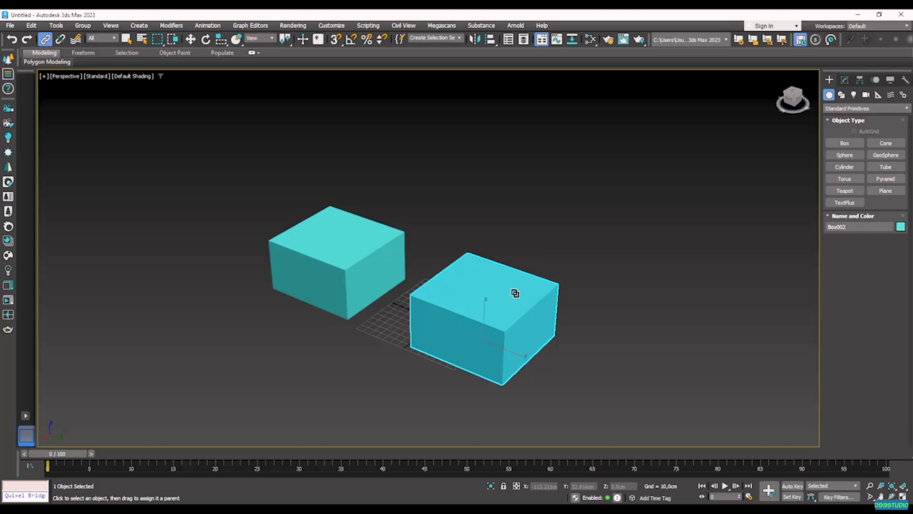
pyautogui.press('w')
pyautogui.moveTo(466, 357); pyautogui.dragTo(525, 299, button='middle')
pyautogui.click(528, 239)
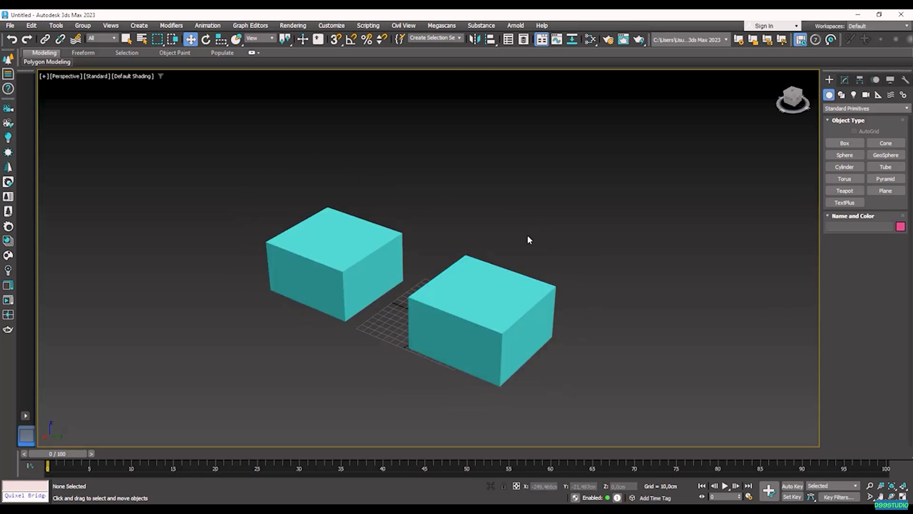
# Unlink the child box from its parent and clear the selection.
pyautogui.click(341, 227)
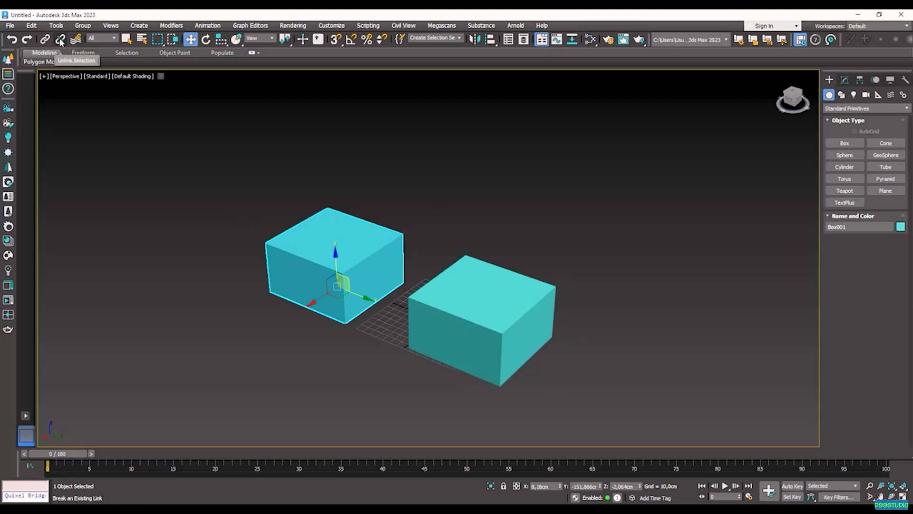
pyautogui.click(178, 248)
pyautogui.click(383, 246)
pyautogui.click(471, 244)
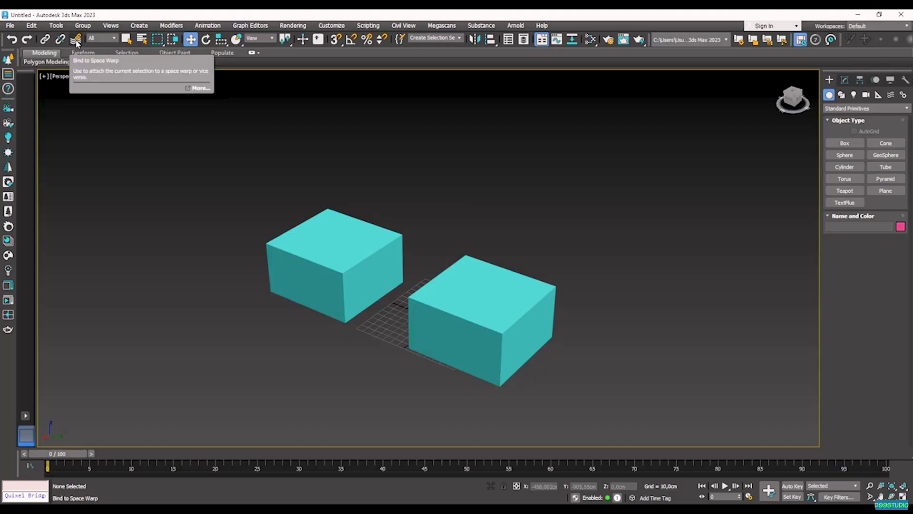
# Try the Lights selection filter and switch the filter to Geometry.
pyautogui.click(116, 39)
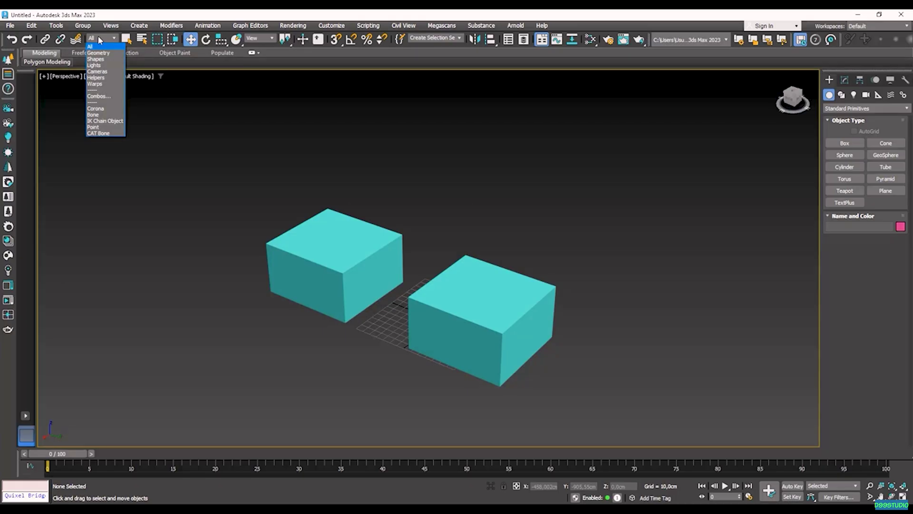
pyautogui.click(104, 65)
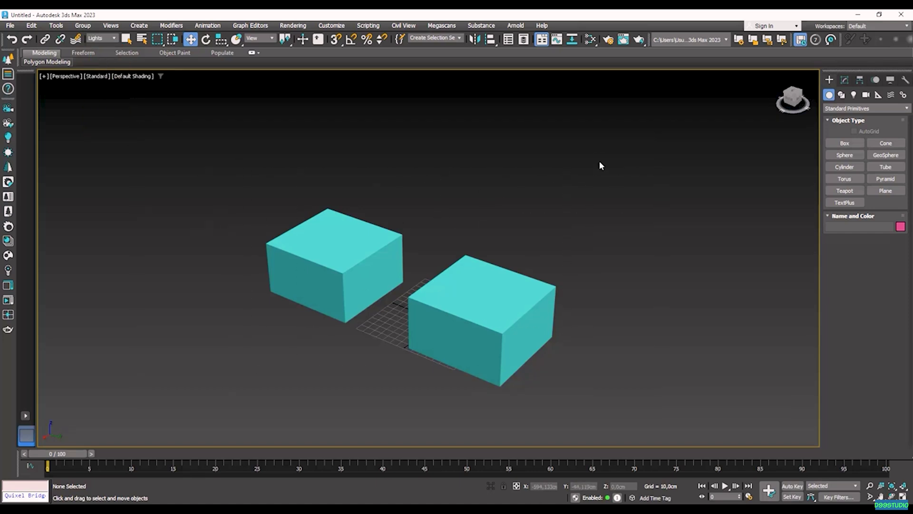
pyautogui.click(106, 38)
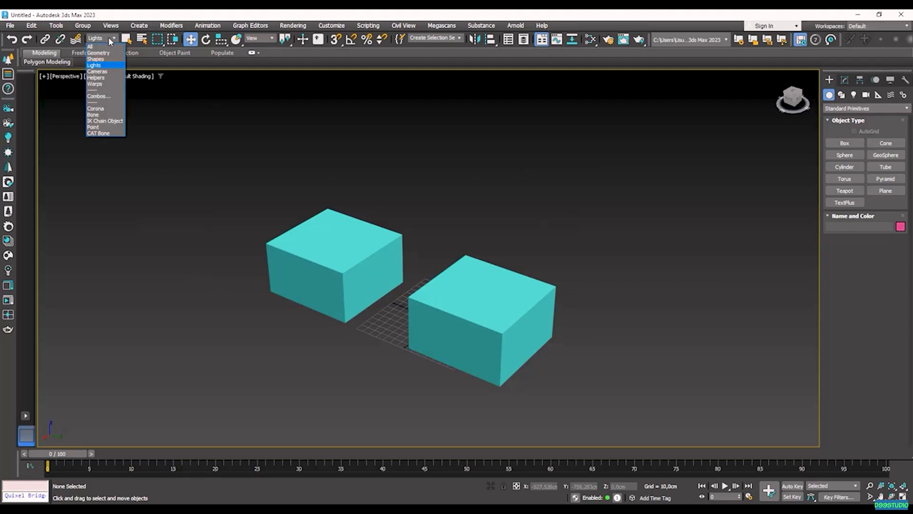
pyautogui.click(107, 53)
# Test selecting the two boxes individually and together under the Geometry filter, and clear the selection.
pyautogui.moveTo(642, 153); pyautogui.dragTo(320, 319)
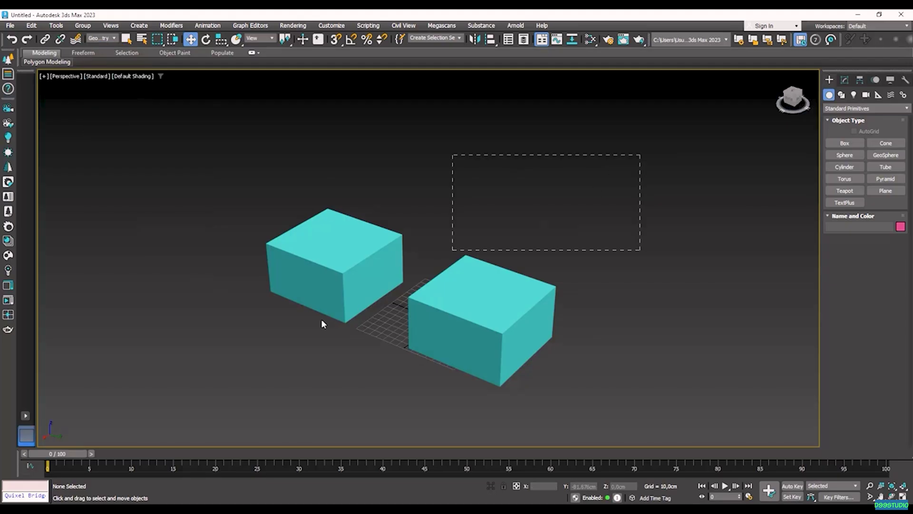
pyautogui.click(484, 279)
pyautogui.click(335, 266)
pyautogui.click(488, 376)
pyautogui.moveTo(314, 264); pyautogui.dragTo(191, 342)
pyautogui.hotkey('ctrl', 'z')
pyautogui.hotkey('ctrl', 'a')
pyautogui.click(536, 184)
# Reset the selection filter to All and activate the Select Object tool.
pyautogui.click(108, 38)
pyautogui.click(105, 45)
pyautogui.click(129, 42)
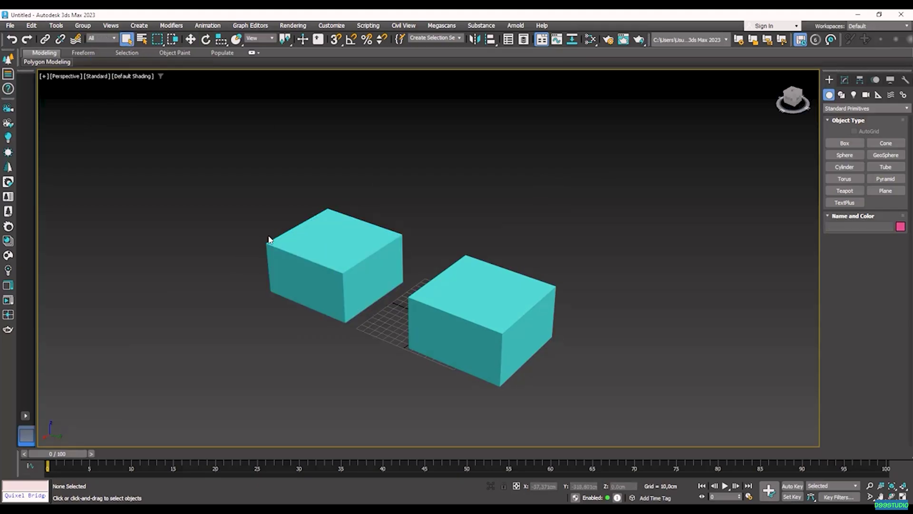
# View the scene's objects in the Select From Scene list and close it without selecting any.
pyautogui.click(141, 40)
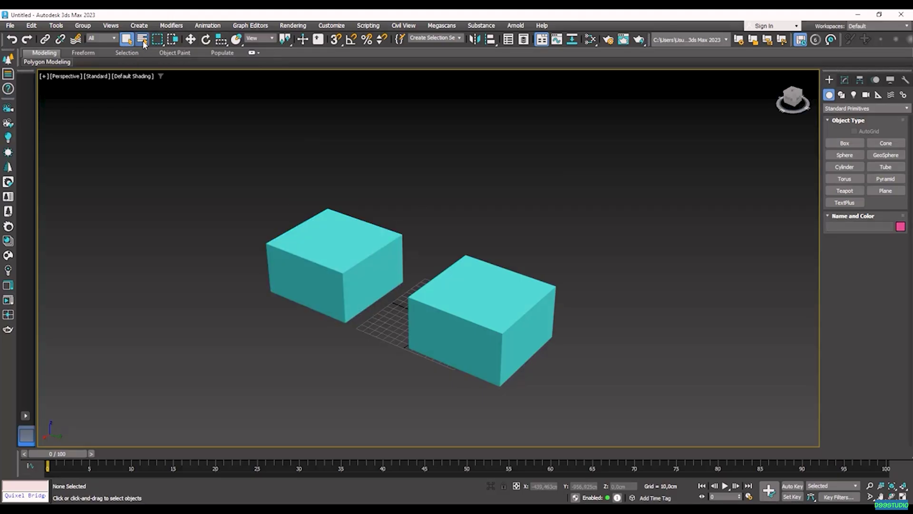
pyautogui.moveTo(101, 53); pyautogui.dragTo(179, 104)
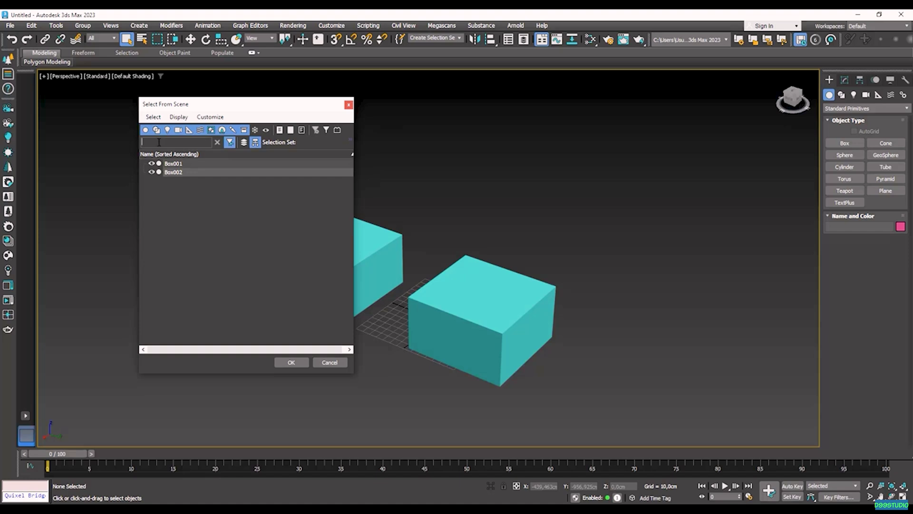
pyautogui.click(329, 362)
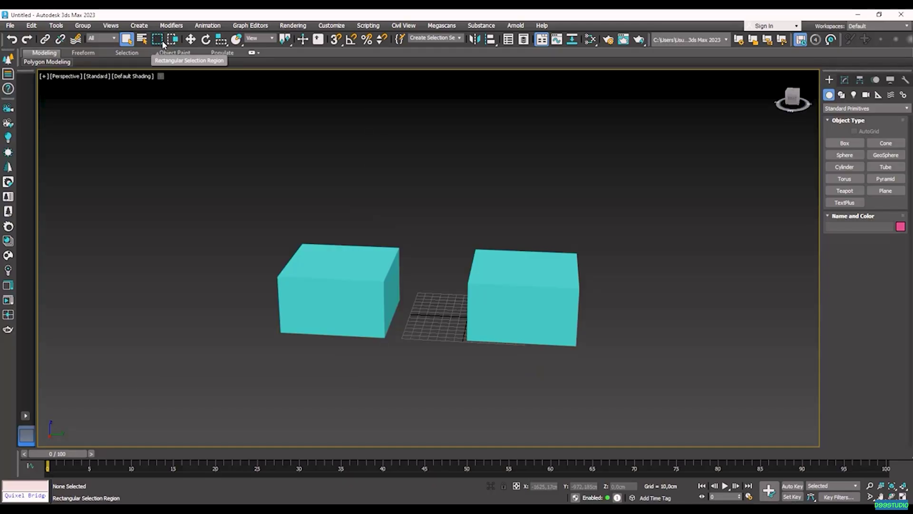
# Try a rectangular selection region around both boxes and try another selection region shape.
pyautogui.moveTo(644, 199); pyautogui.dragTo(467, 223)
pyautogui.moveTo(446, 296); pyautogui.dragTo(314, 396)
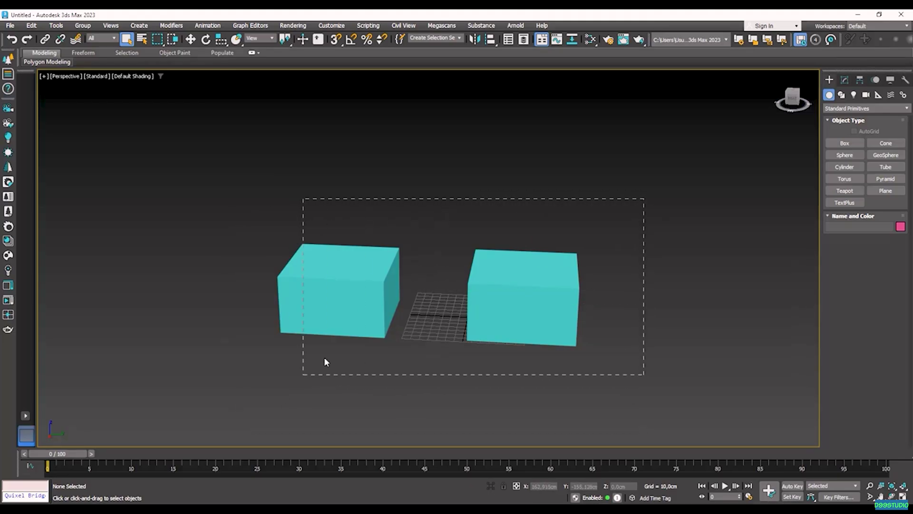
pyautogui.moveTo(242, 428); pyautogui.dragTo(242, 428)
pyautogui.moveTo(157, 39); pyautogui.dragTo(161, 75)
pyautogui.moveTo(504, 241)
pyautogui.mouseDown()
pyautogui.moveTo(597, 138)
pyautogui.moveTo(555, 153)
pyautogui.moveTo(558, 120)
pyautogui.moveTo(530, 184)
pyautogui.moveTo(310, 198)
pyautogui.moveTo(276, 183)
pyautogui.moveTo(430, 196)
pyautogui.mouseUp()
# Switch to the Paint selection region and brush over the boxes to select them and remove them from the selection.
pyautogui.moveTo(157, 39); pyautogui.dragTo(161, 114)
pyautogui.moveTo(530, 224)
pyautogui.mouseDown()
pyautogui.moveTo(529, 256)
pyautogui.moveTo(501, 284)
pyautogui.moveTo(442, 297)
pyautogui.moveTo(381, 242)
pyautogui.mouseUp()
pyautogui.keyDown('alt'); pyautogui.moveTo(509, 226); pyautogui.dragTo(508, 257); pyautogui.keyUp('alt')
pyautogui.click(458, 213)
pyautogui.hotkey('ctrl', 'a')
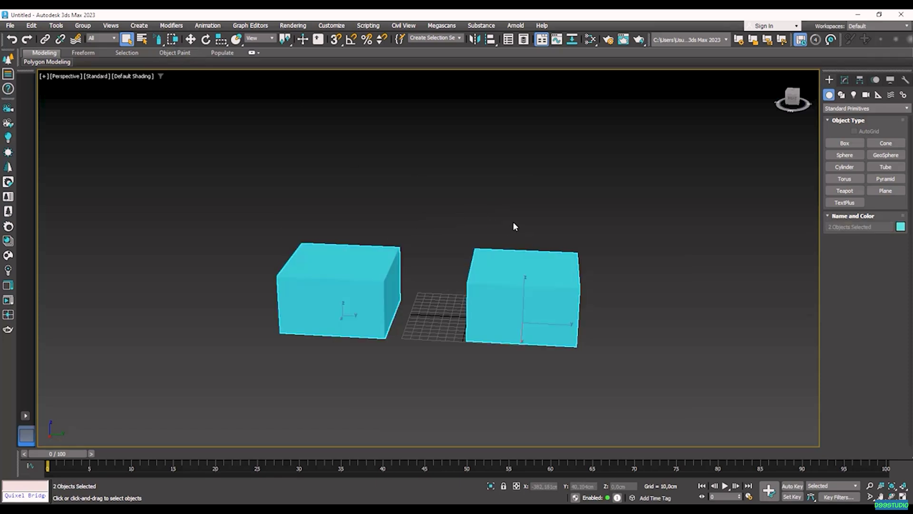
pyautogui.moveTo(510, 228)
pyautogui.keyDown('alt'); pyautogui.mouseDown()
pyautogui.moveTo(506, 260)
pyautogui.moveTo(403, 264)
pyautogui.mouseUp(); pyautogui.keyUp('alt')
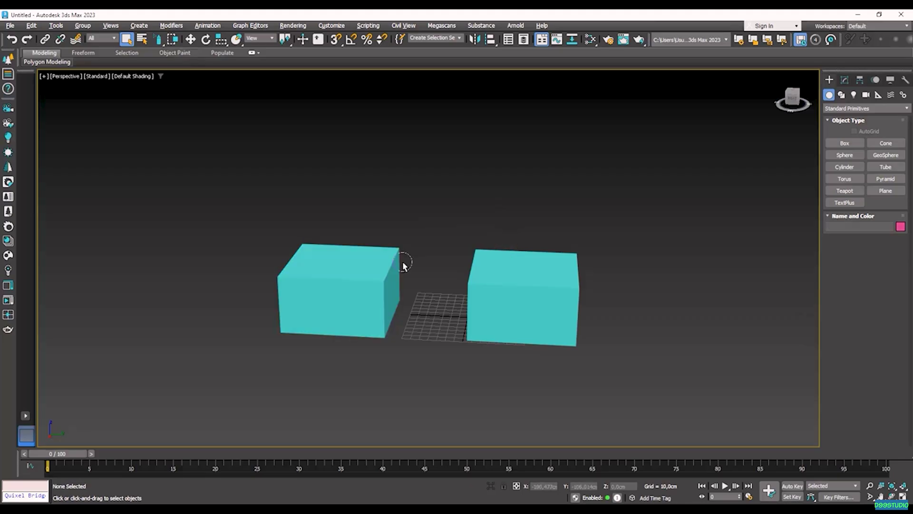
pyautogui.moveTo(380, 233); pyautogui.dragTo(502, 277)
pyautogui.click(521, 211)
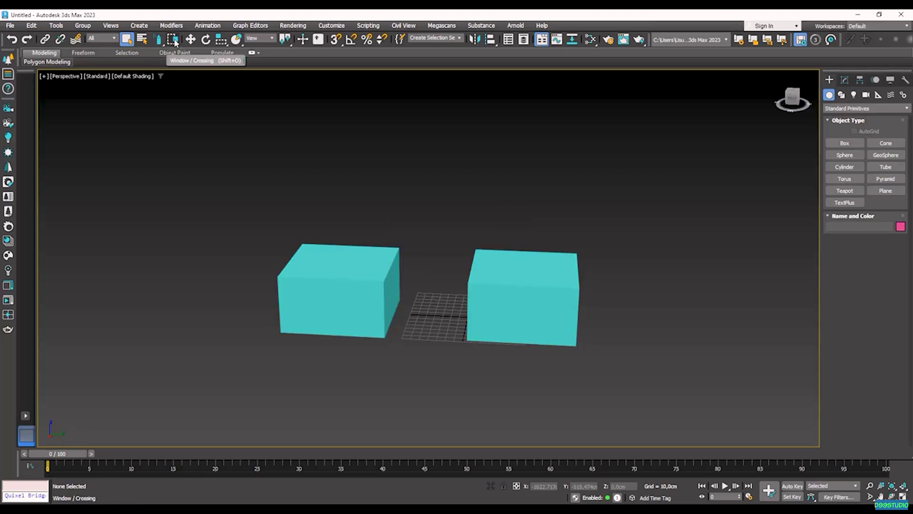
# Return to the rectangular selection region and select the first box with a crossing region covering only part of it.
pyautogui.press('q')
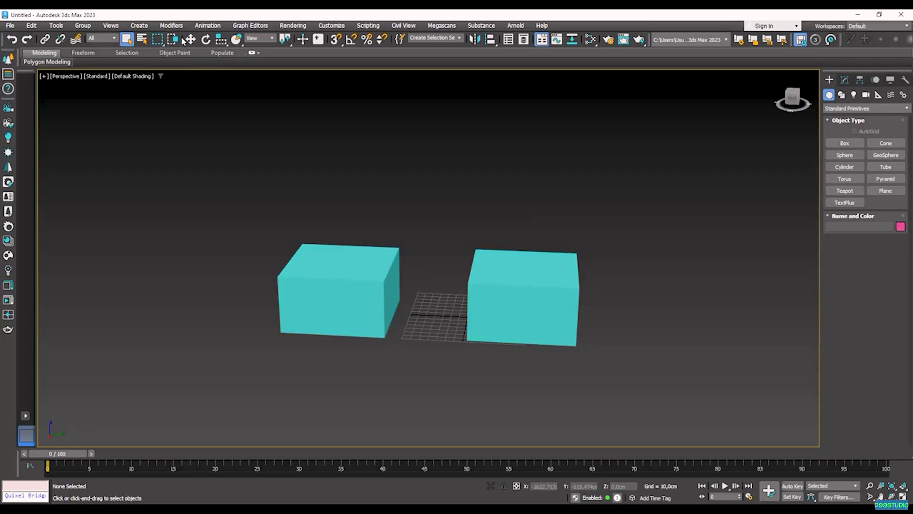
pyautogui.moveTo(431, 221); pyautogui.dragTo(378, 332)
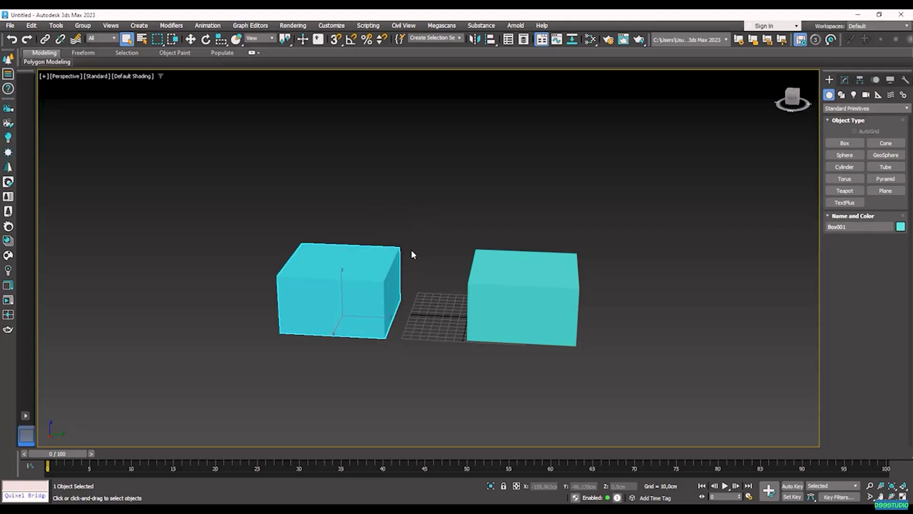
pyautogui.click(418, 249)
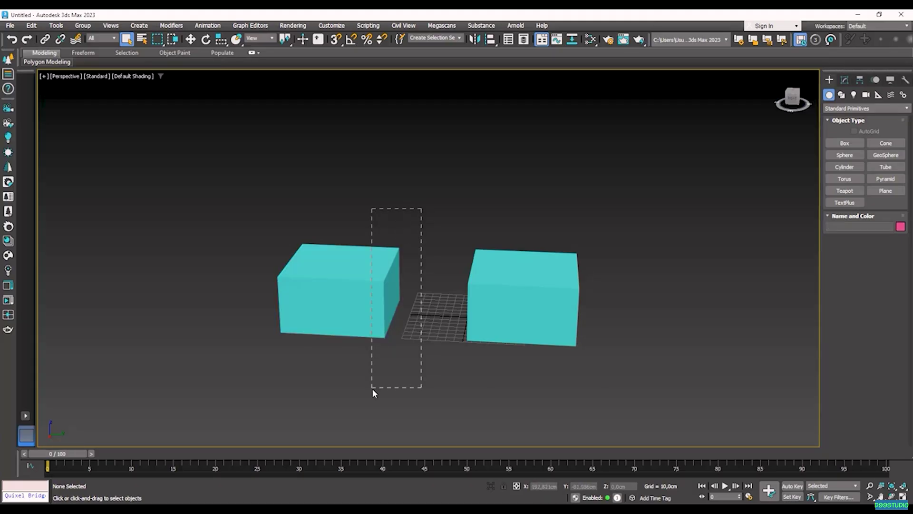
pyautogui.moveTo(373, 379); pyautogui.dragTo(374, 387)
pyautogui.moveTo(428, 212); pyautogui.dragTo(386, 357)
pyautogui.click(390, 366)
# Switch region selection to Window mode and test it with rectangles fully and partly enclosing the first box.
pyautogui.click(173, 42)
pyautogui.moveTo(426, 212); pyautogui.dragTo(349, 301)
pyautogui.moveTo(262, 375); pyautogui.dragTo(261, 375)
pyautogui.click(285, 362)
pyautogui.keyDown('alt'); pyautogui.moveTo(292, 357); pyautogui.dragTo(329, 353, button='middle'); pyautogui.keyUp('alt')
pyautogui.moveTo(390, 322); pyautogui.dragTo(283, 355)
pyautogui.moveTo(414, 234); pyautogui.dragTo(371, 352)
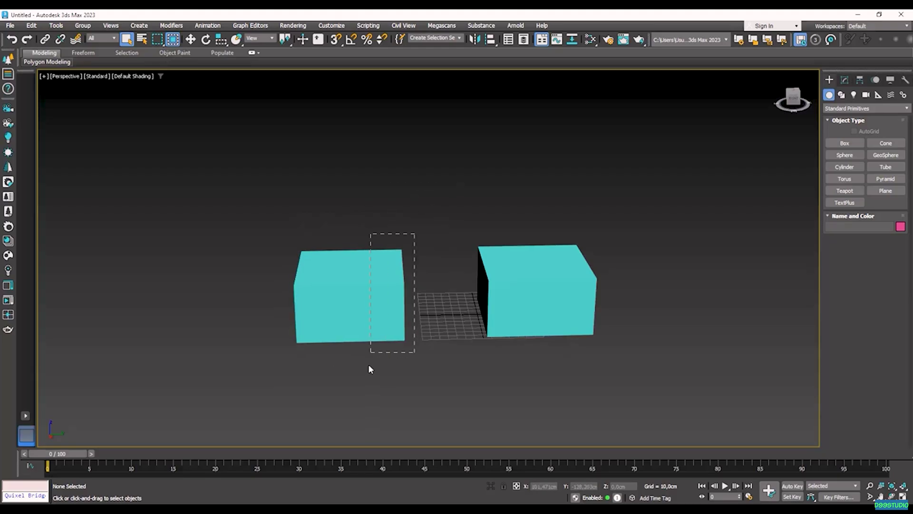
# Test Window region selection again with rectangles that only partly enclose the first box.
pyautogui.moveTo(437, 195); pyautogui.dragTo(390, 403)
pyautogui.moveTo(269, 374); pyautogui.dragTo(280, 390)
pyautogui.moveTo(284, 352); pyautogui.dragTo(266, 374)
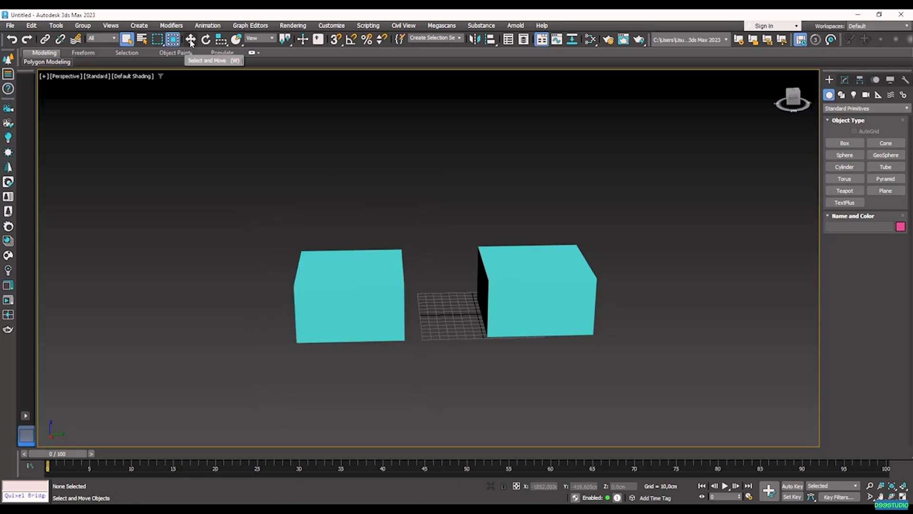
# Activate Select and Move and select the first box, viewing it from an angled perspective.
pyautogui.click(191, 40)
pyautogui.click(359, 291)
pyautogui.keyDown('alt'); pyautogui.moveTo(358, 292); pyautogui.dragTo(430, 248, button='middle'); pyautogui.keyUp('alt')
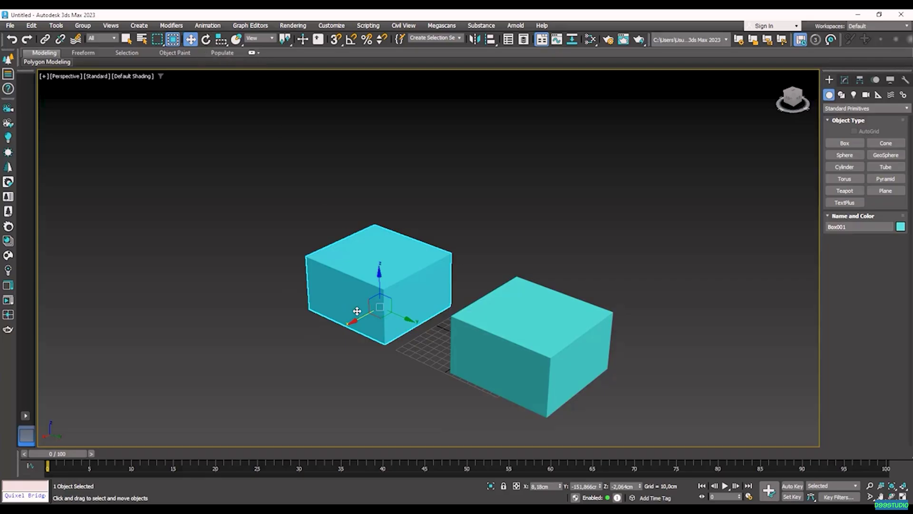
# Try rotating the first box with the Rotate tool and undo the rotation.
pyautogui.press('e')
pyautogui.moveTo(393, 329); pyautogui.dragTo(411, 247)
pyautogui.hotkey('ctrl', 'z')
pyautogui.hotkey('ctrl', 'z')
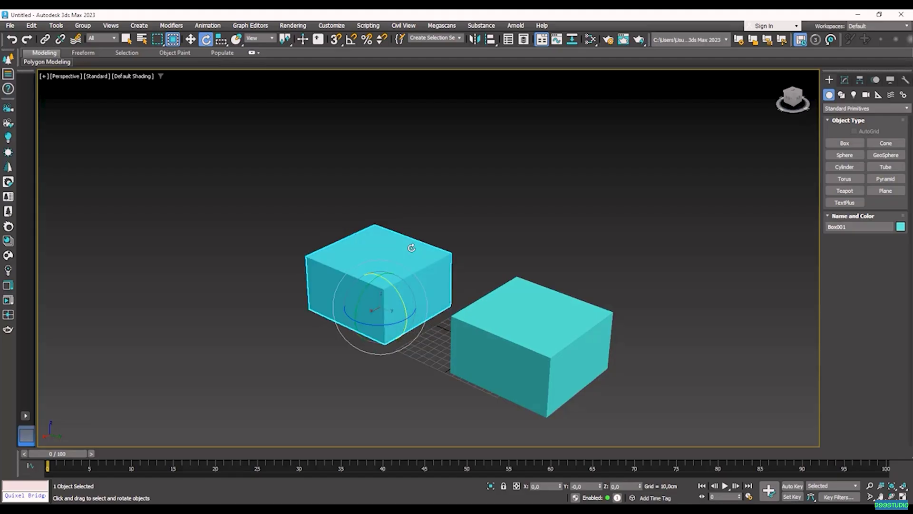
# Scale the first box uniformly to about 140% and set the scale tool to Select and Squash.
pyautogui.click(221, 39)
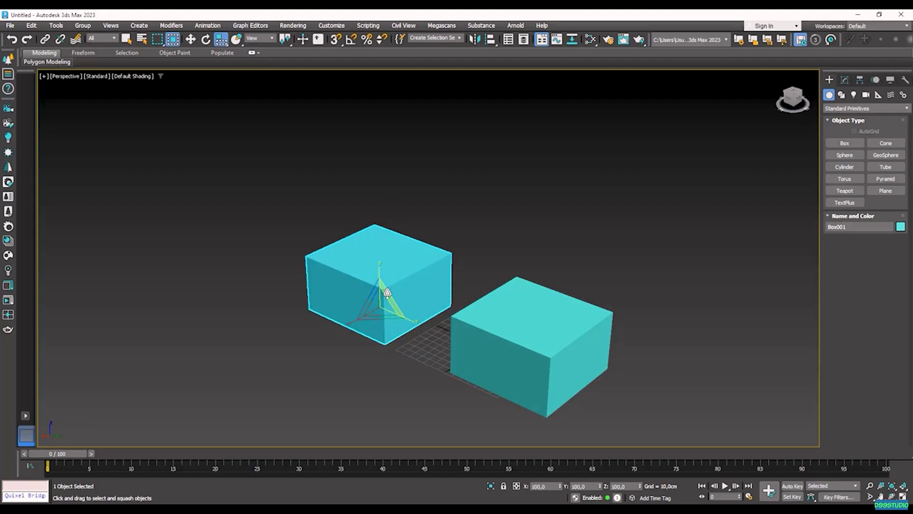
pyautogui.moveTo(389, 310); pyautogui.dragTo(383, 285)
pyautogui.click(221, 41)
pyautogui.click(221, 69)
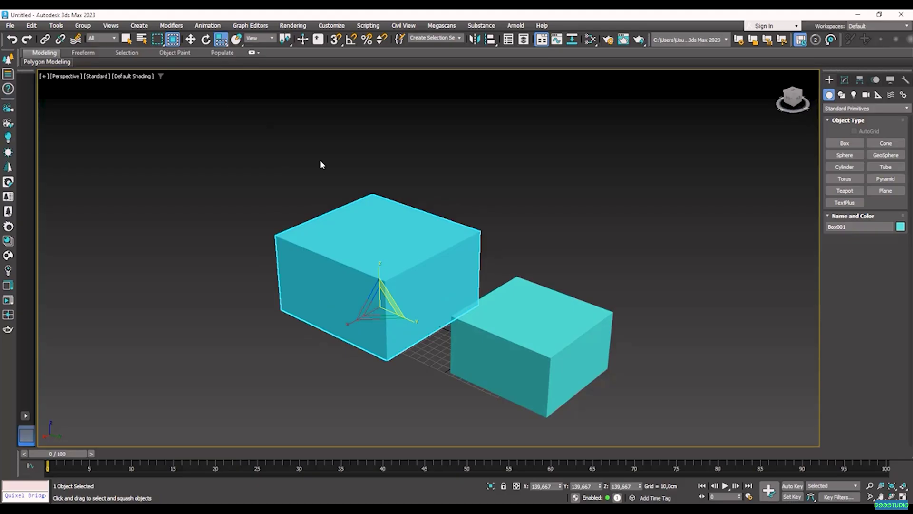
# Enlarge the first box uniformly to about 195%, trying scaling along single axes and undoing those attempts.
pyautogui.moveTo(378, 297)
pyautogui.mouseDown()
pyautogui.moveTo(376, 228)
pyautogui.moveTo(366, 311)
pyautogui.moveTo(368, 284)
pyautogui.moveTo(370, 293)
pyautogui.mouseUp()
pyautogui.moveTo(413, 322); pyautogui.dragTo(354, 321)
pyautogui.moveTo(379, 270); pyautogui.dragTo(379, 240)
pyautogui.moveTo(392, 303); pyautogui.dragTo(427, 308)
pyautogui.hotkey('ctrl', 'z')
pyautogui.hotkey('ctrl', 'z')
pyautogui.hotkey('ctrl', 'z')
pyautogui.press('r')
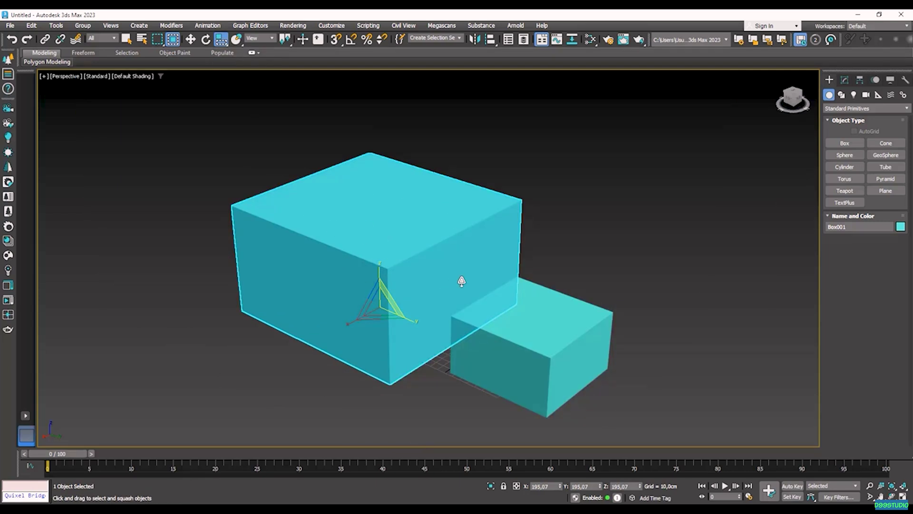
# Move the enlarged first box about 115 cm in the negative Y direction, away from the second box.
pyautogui.press('w')
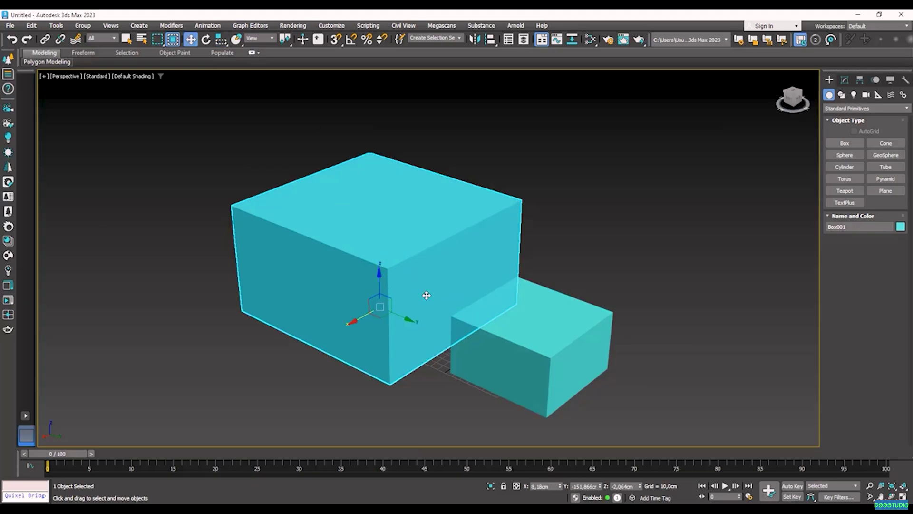
pyautogui.moveTo(425, 331); pyautogui.dragTo(338, 283)
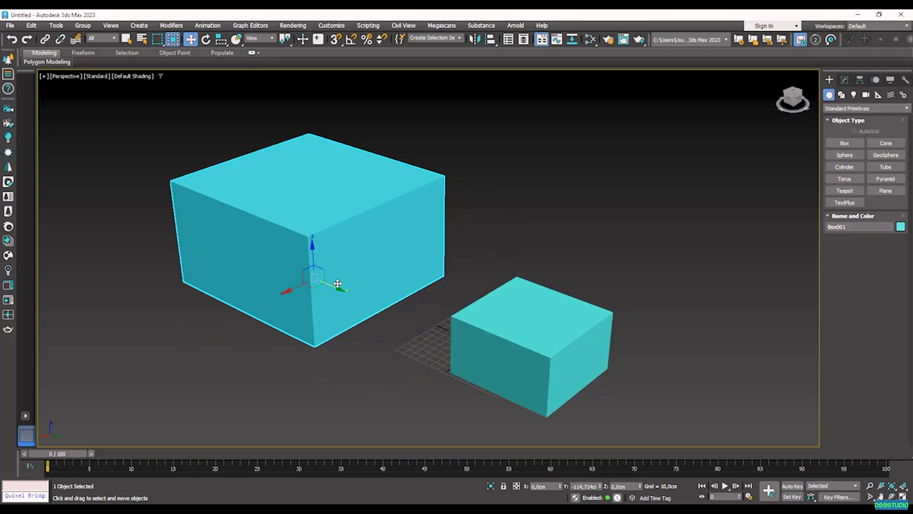
pyautogui.keyDown('alt'); pyautogui.moveTo(393, 313); pyautogui.dragTo(404, 311, button='middle'); pyautogui.keyUp('alt')
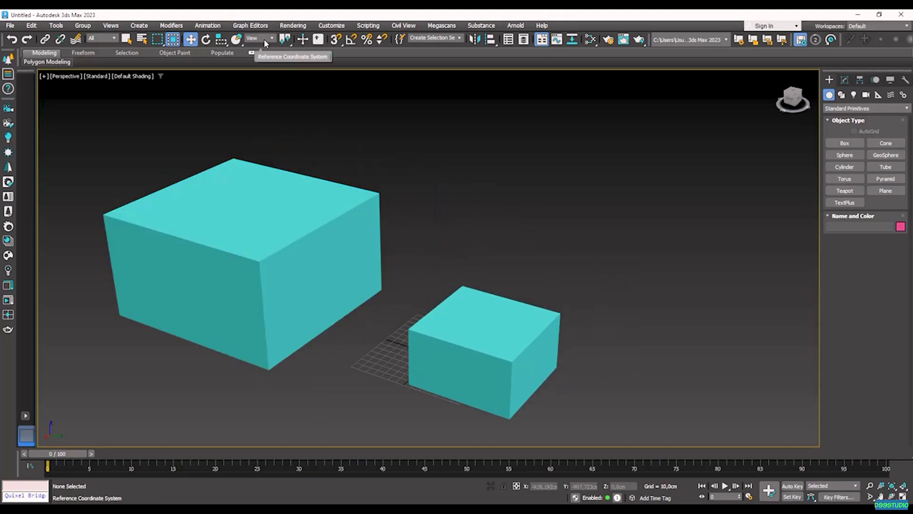
# Look through the available reference coordinate systems without choosing another one.
pyautogui.click(267, 39)
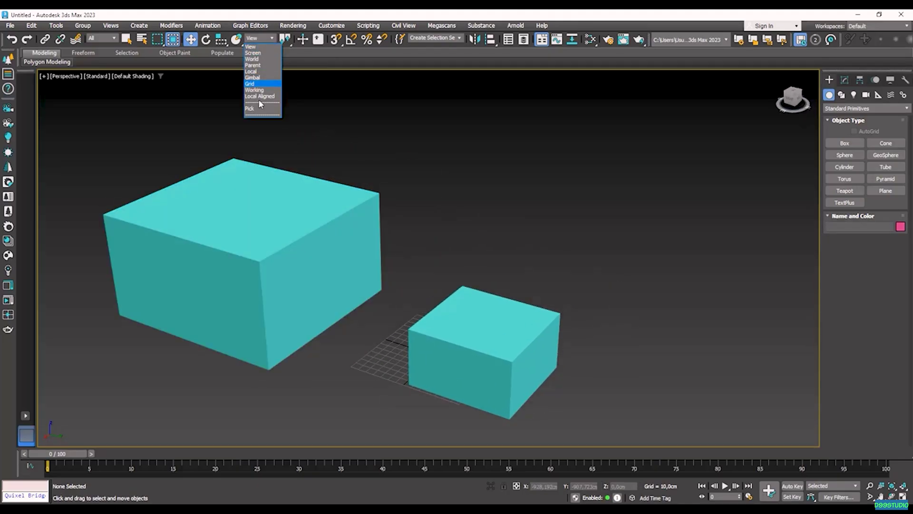
pyautogui.click(280, 219)
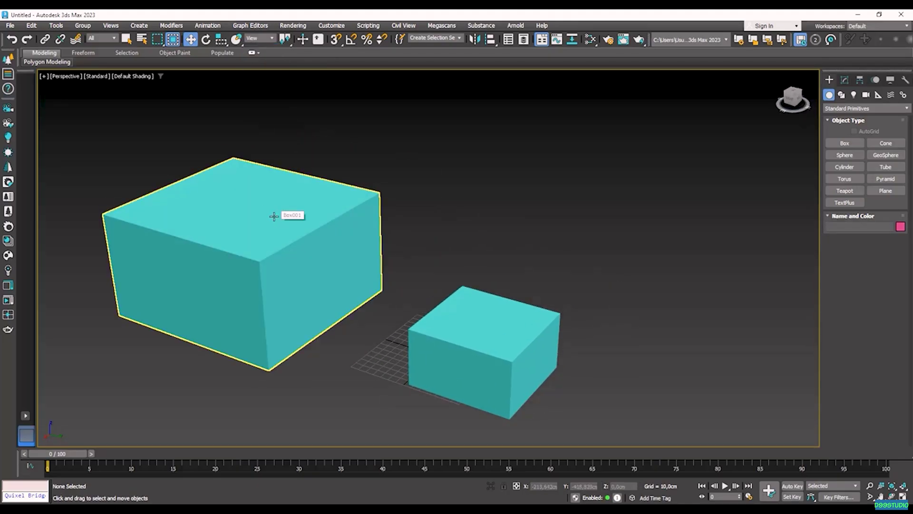
pyautogui.moveTo(270, 213); pyautogui.dragTo(297, 216, button='middle')
# Switch region selection back to Crossing mode, select the first box and review the reference coordinate systems, including Pick.
pyautogui.click(173, 39)
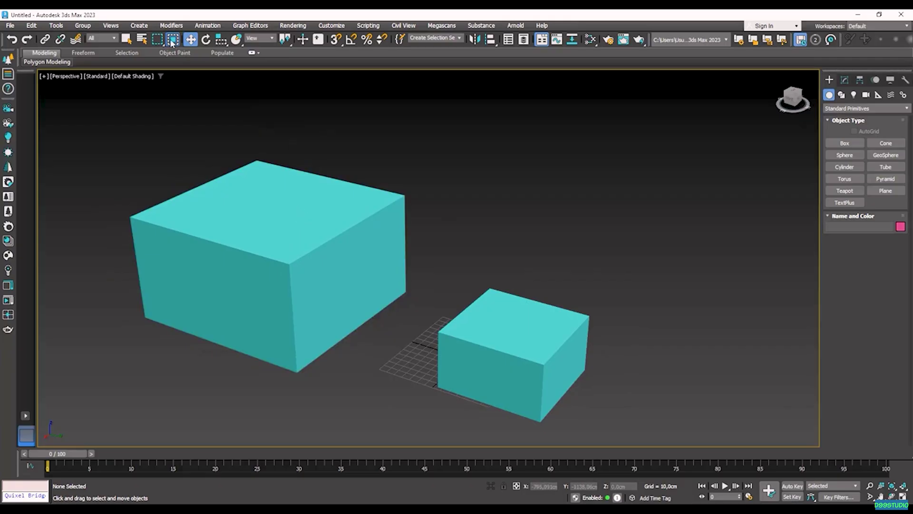
pyautogui.click(278, 203)
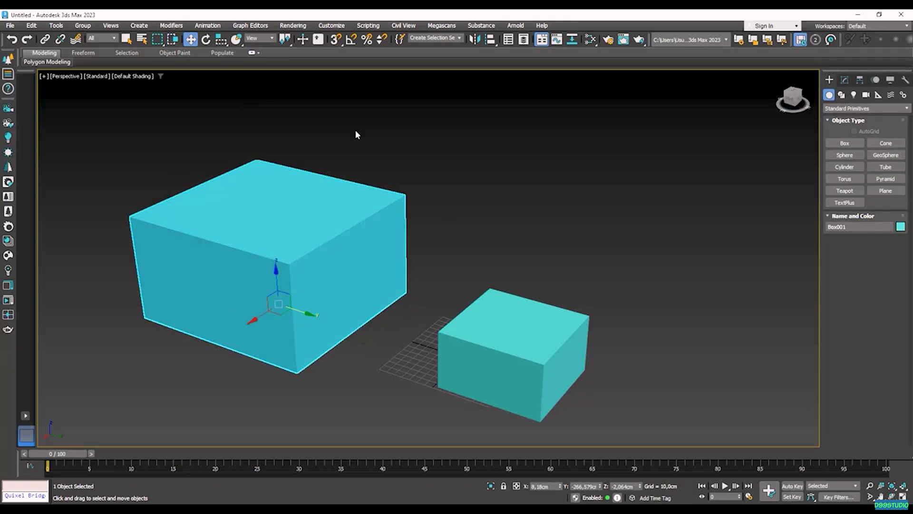
pyautogui.click(266, 39)
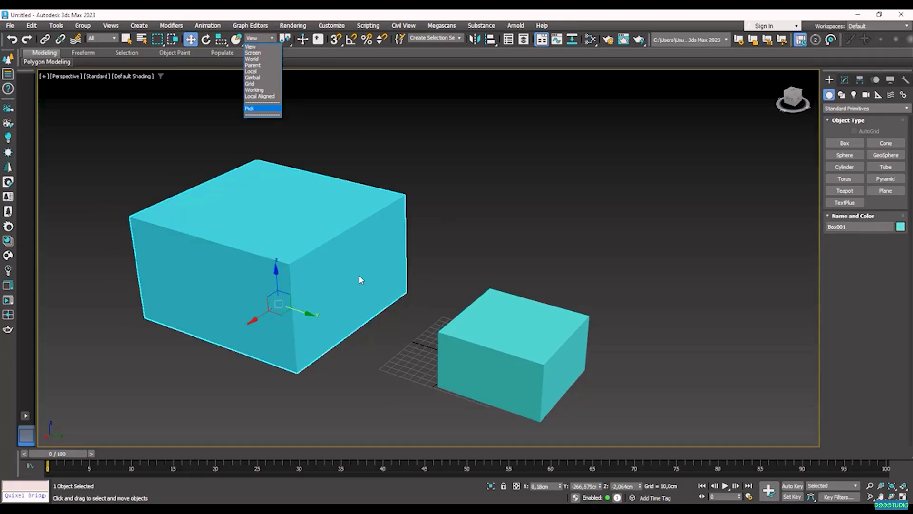
pyautogui.click(389, 185)
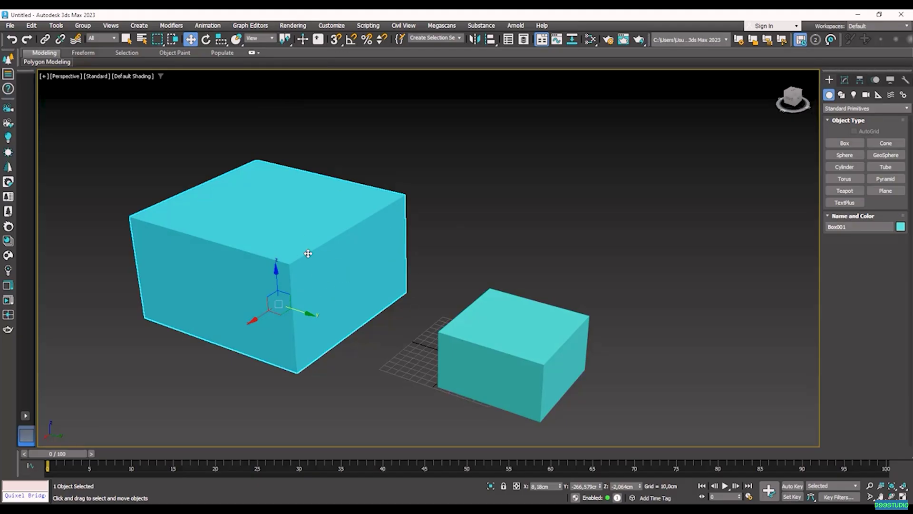
# Try Use Transform Coordinate Center and Use Selection Center on the first box, and return to Use Pivot Point Center.
pyautogui.click(285, 40)
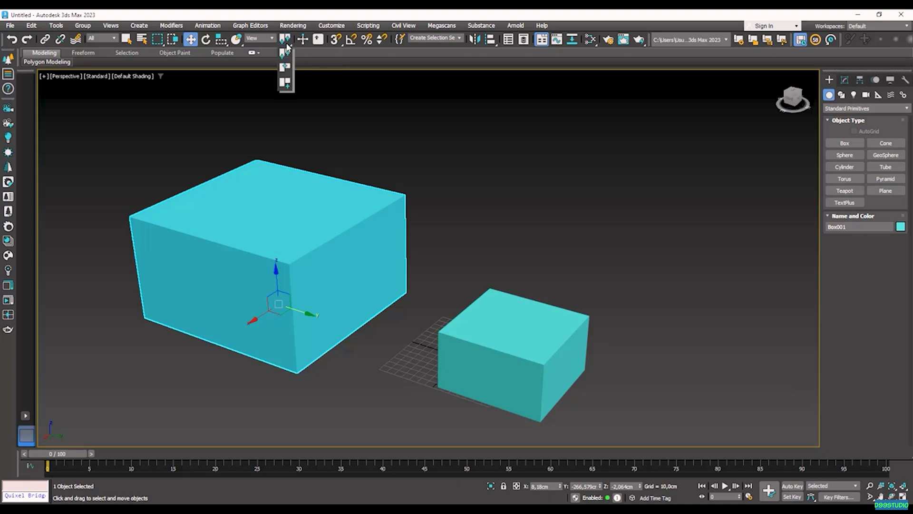
pyautogui.click(285, 83)
pyautogui.click(259, 39)
pyautogui.click(251, 46)
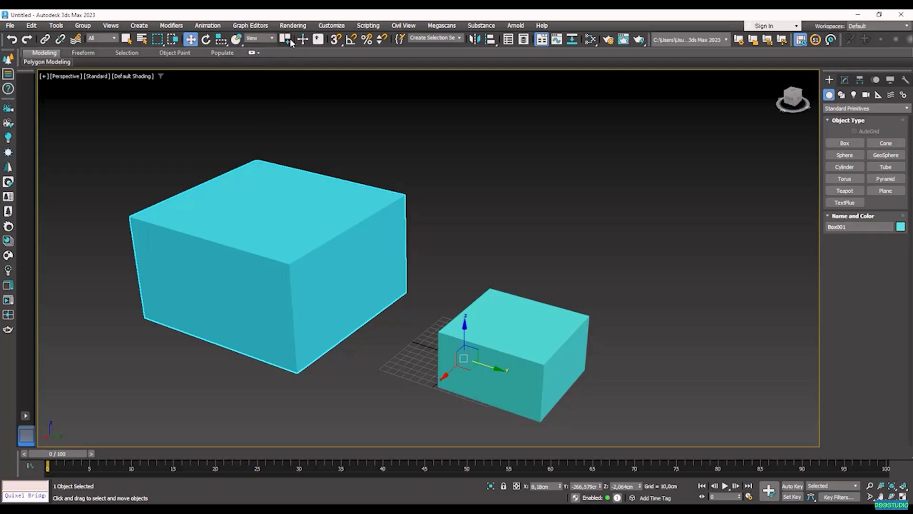
pyautogui.click(285, 40)
pyautogui.click(289, 70)
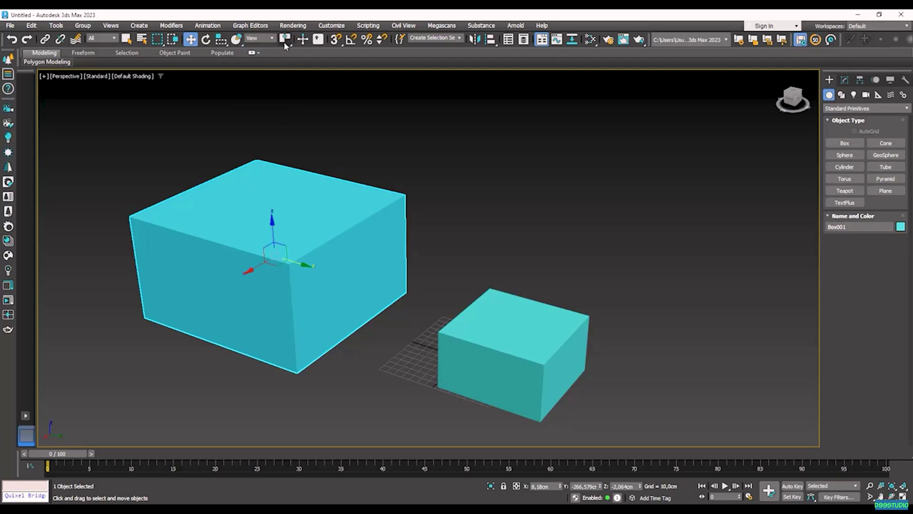
pyautogui.click(284, 40)
pyautogui.click(286, 54)
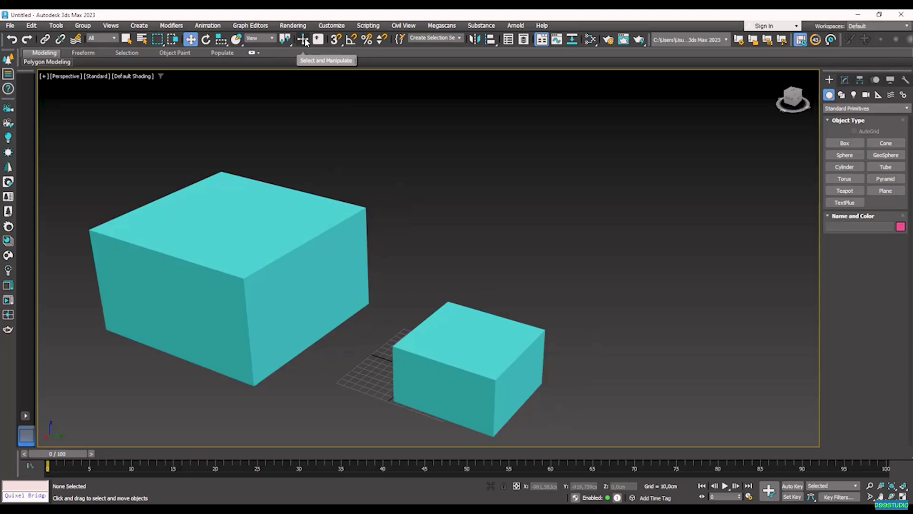
# Turn on Select and Manipulate, select the second box and clear the selection again.
pyautogui.click(304, 41)
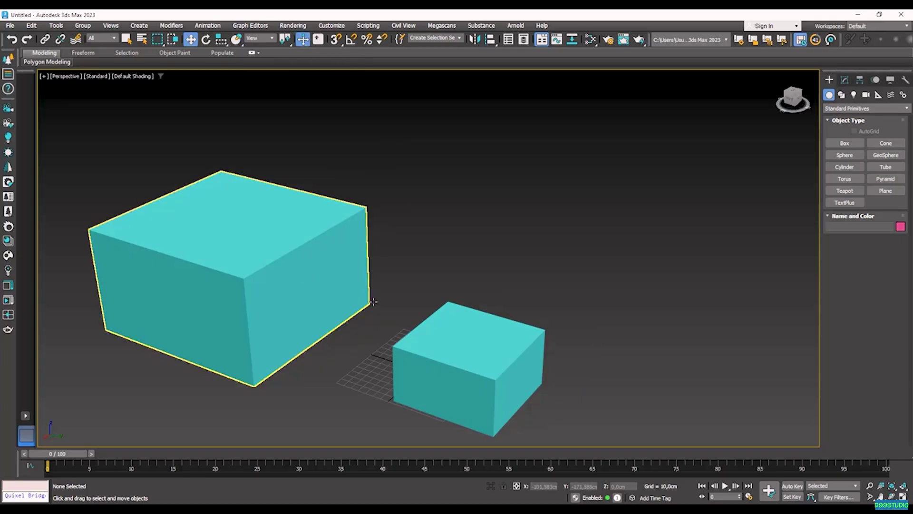
pyautogui.moveTo(394, 250); pyautogui.dragTo(426, 198, button='middle')
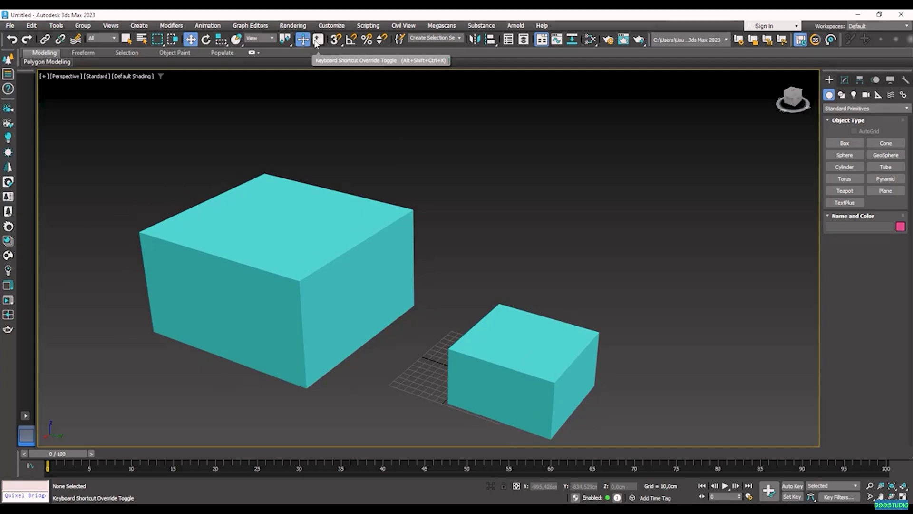
pyautogui.click(519, 365)
pyautogui.click(430, 304)
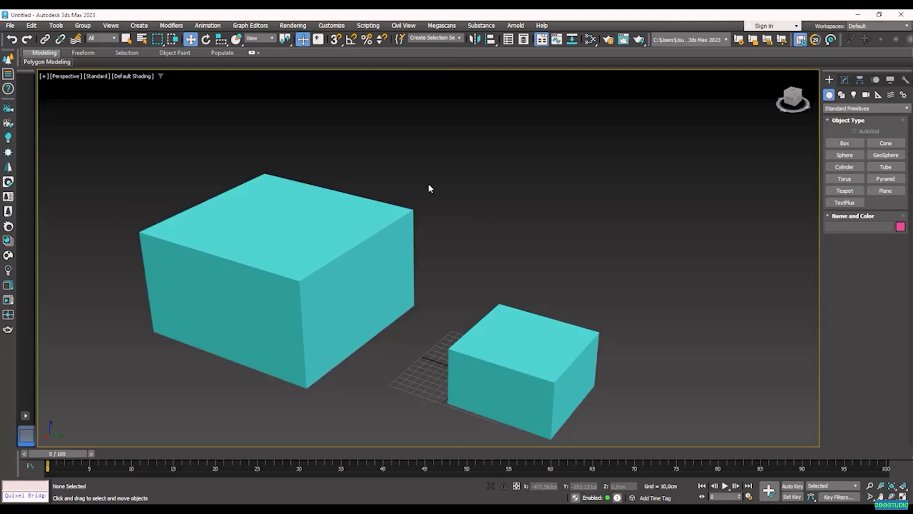
# Select the first box and move it along Y toward the second box with 3D snapping on, and again with snapping off.
pyautogui.click(362, 223)
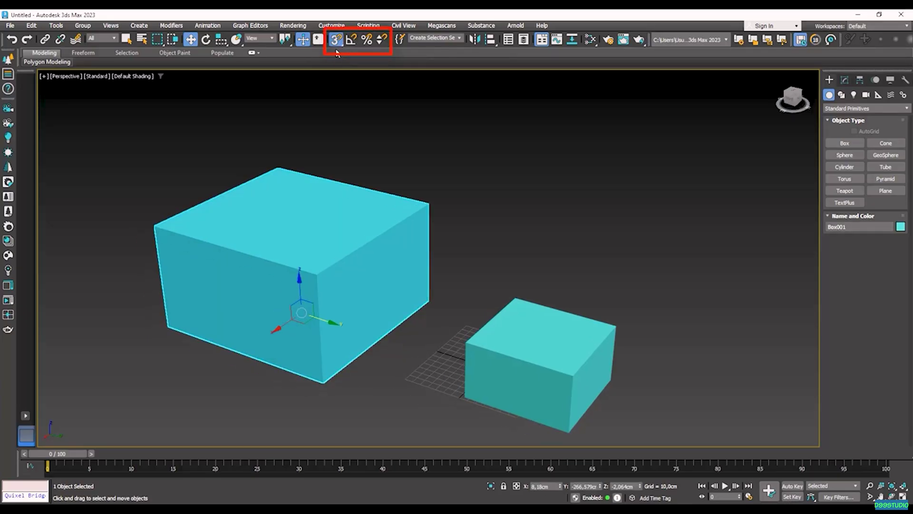
pyautogui.click(337, 44)
pyautogui.moveTo(317, 275)
pyautogui.mouseDown()
pyautogui.moveTo(471, 349)
pyautogui.moveTo(366, 292)
pyautogui.mouseUp()
pyautogui.press('s')
pyautogui.moveTo(426, 248); pyautogui.dragTo(359, 204, button='middle')
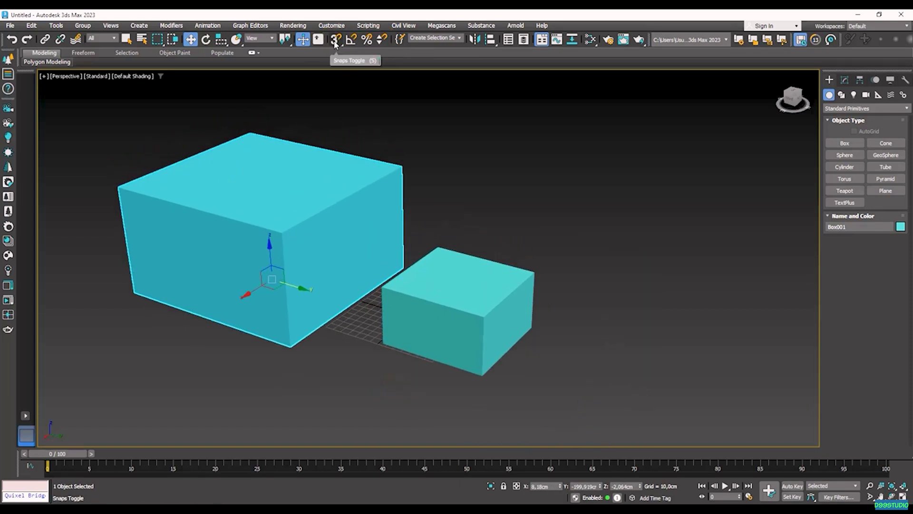
pyautogui.moveTo(306, 251); pyautogui.dragTo(287, 243)
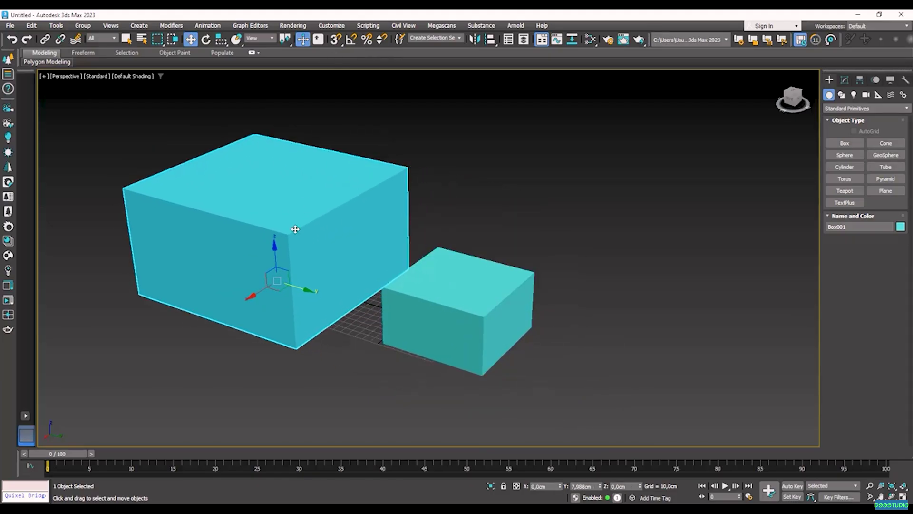
# Turn 3D snapping back on, try snapping the first box onto the second box's edge, and undo that move.
pyautogui.click(336, 40)
pyautogui.moveTo(276, 238); pyautogui.dragTo(491, 300)
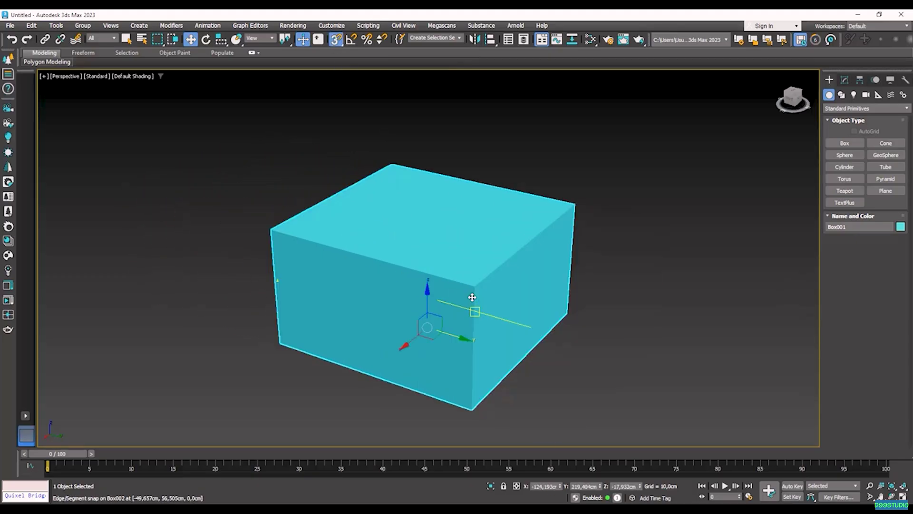
pyautogui.hotkey('ctrl', 'z')
# Select the second box and open the Grid and Snap Settings to review the active snap types.
pyautogui.click(424, 312)
pyautogui.scroll(5, 423, 323)
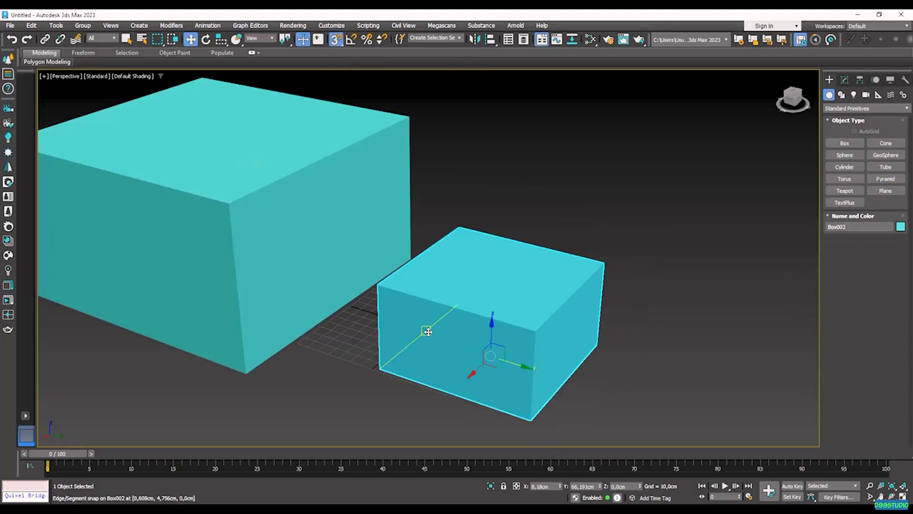
pyautogui.rightClick(336, 42)
pyautogui.moveTo(428, 195); pyautogui.dragTo(360, 128)
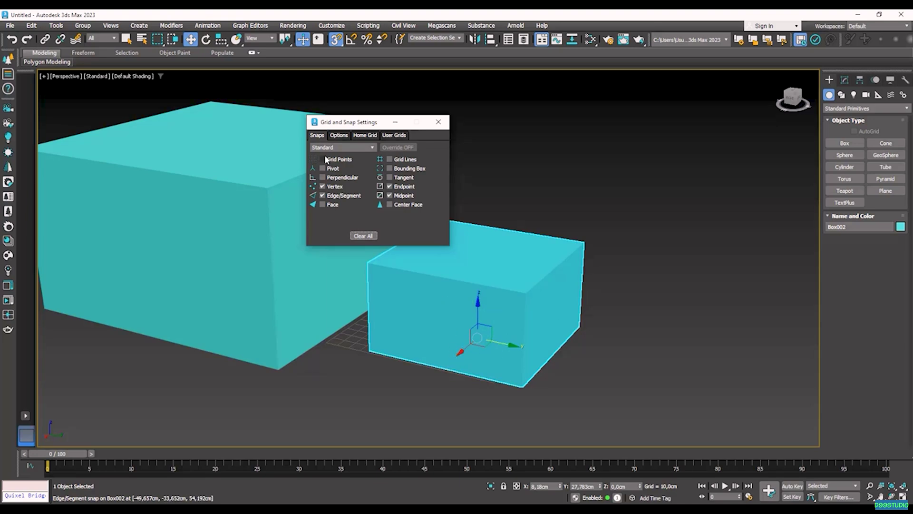
# Turn off Enable Axis Constraints in the snap options and move the second box freely with snapping.
pyautogui.click(339, 136)
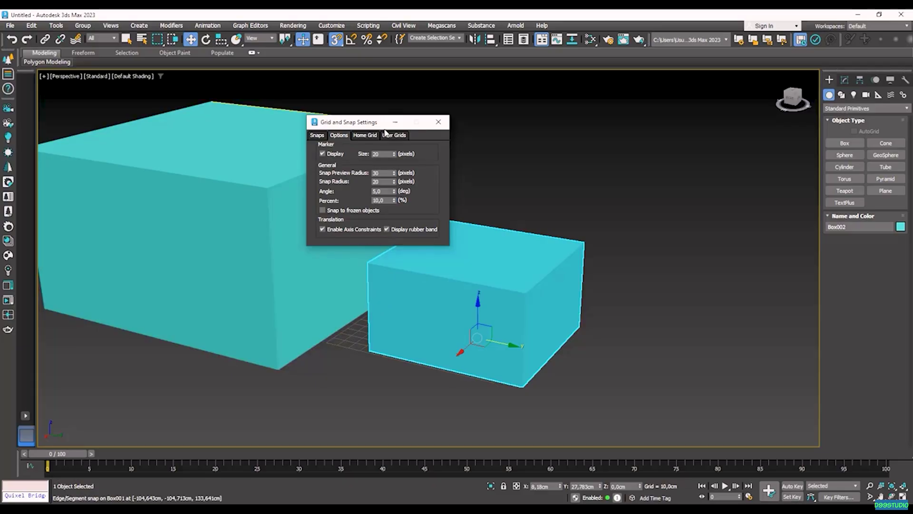
pyautogui.moveTo(361, 122); pyautogui.dragTo(555, 97)
pyautogui.click(516, 203)
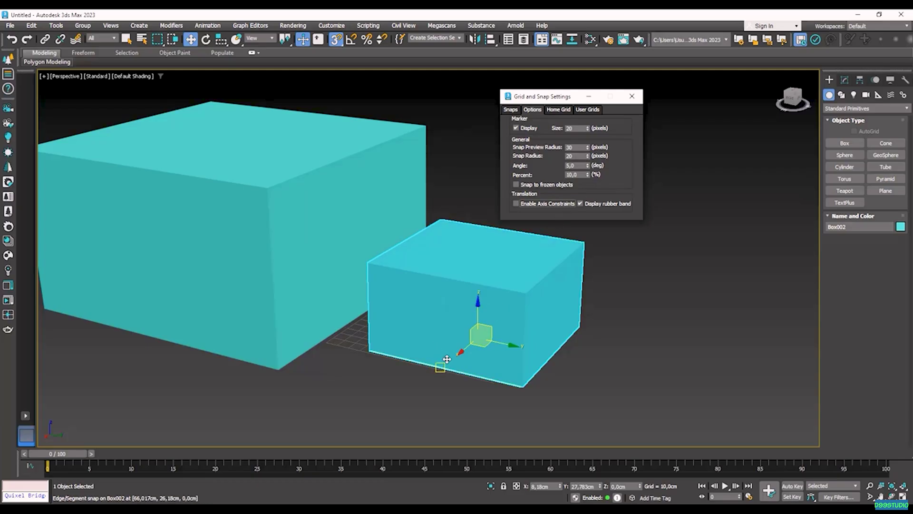
pyautogui.moveTo(477, 338); pyautogui.dragTo(480, 357)
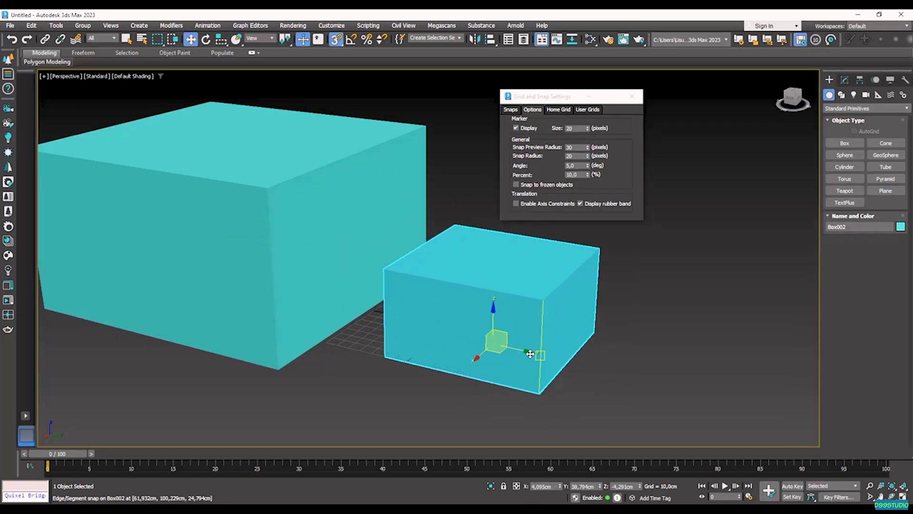
# Turn Enable Axis Constraints back on, move the second box about 27 cm in negative Y, and close the snap settings.
pyautogui.click(516, 204)
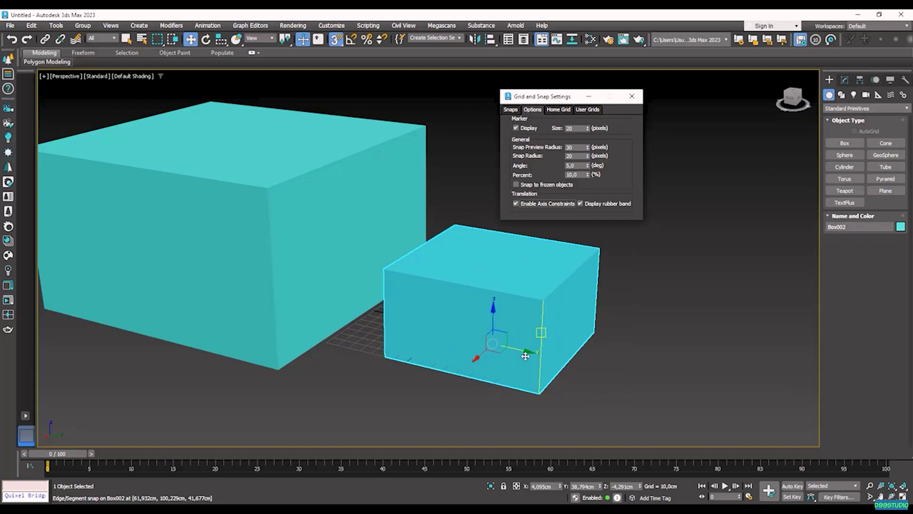
pyautogui.moveTo(519, 347); pyautogui.dragTo(495, 345)
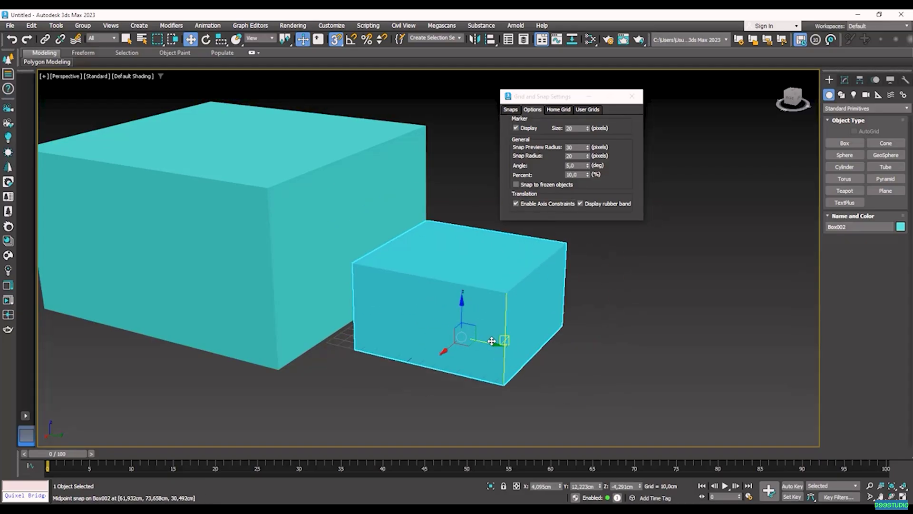
pyautogui.click(510, 110)
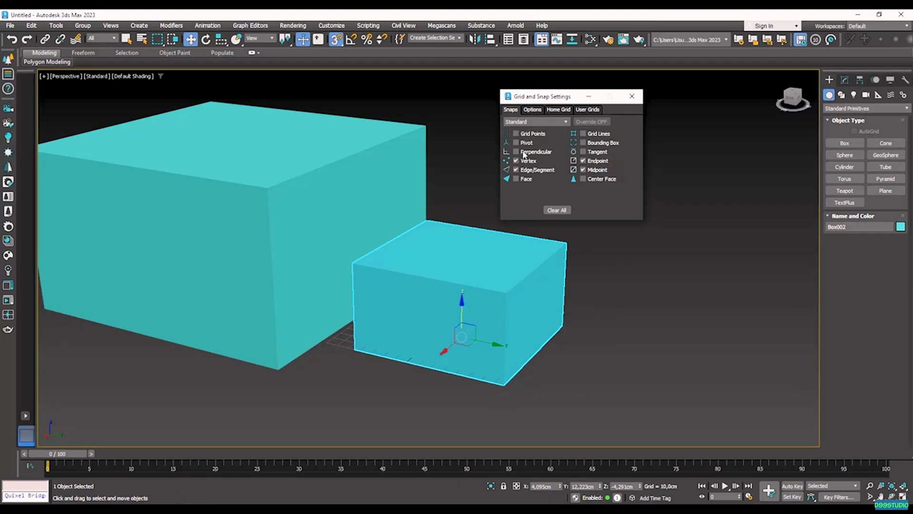
pyautogui.click(632, 96)
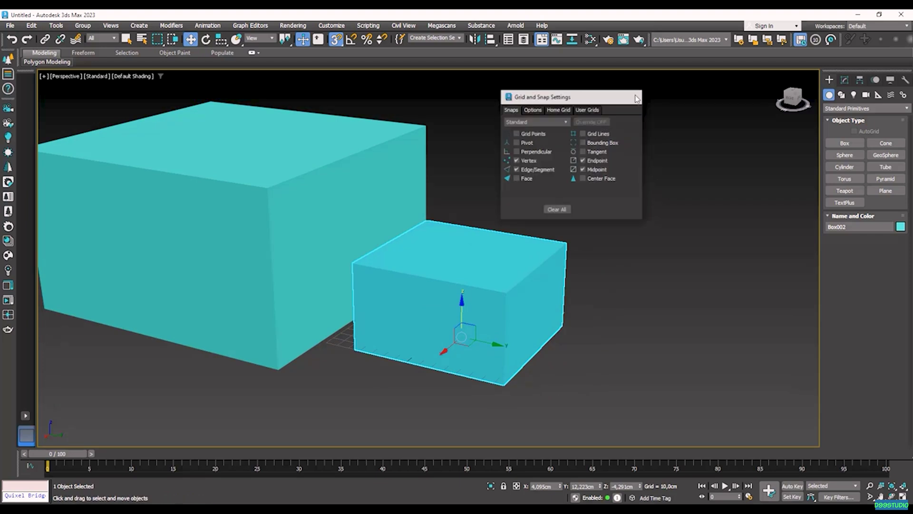
# Turn 3D snapping off and angle snap on, and rotate the second box 90 degrees about its Z axis.
pyautogui.moveTo(515, 215); pyautogui.dragTo(545, 228, button='middle')
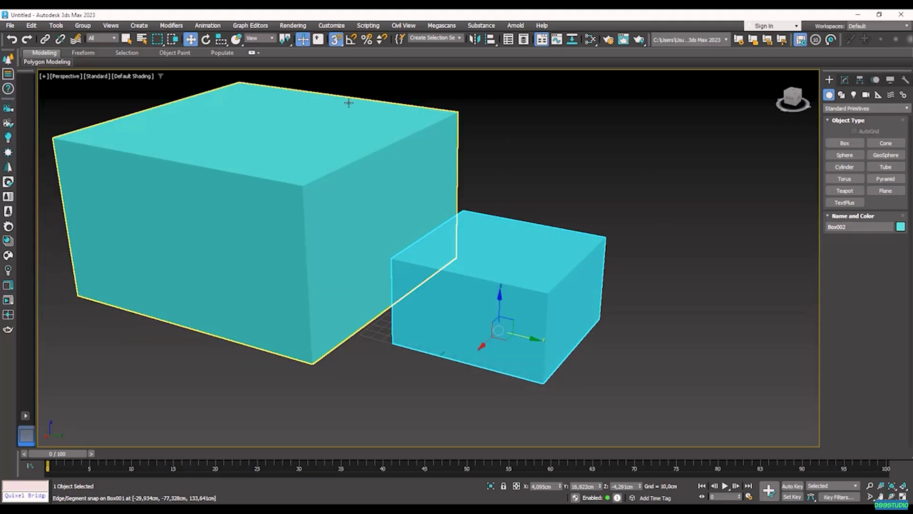
pyautogui.click(336, 39)
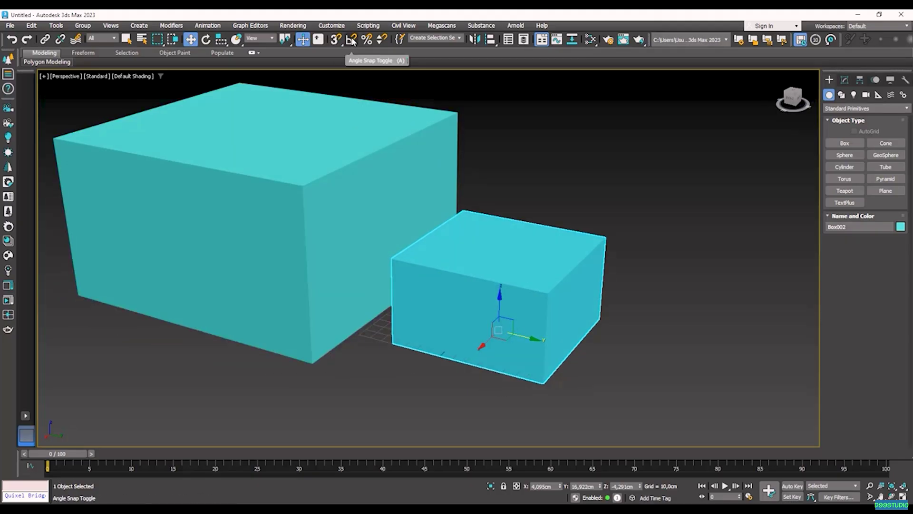
pyautogui.click(351, 40)
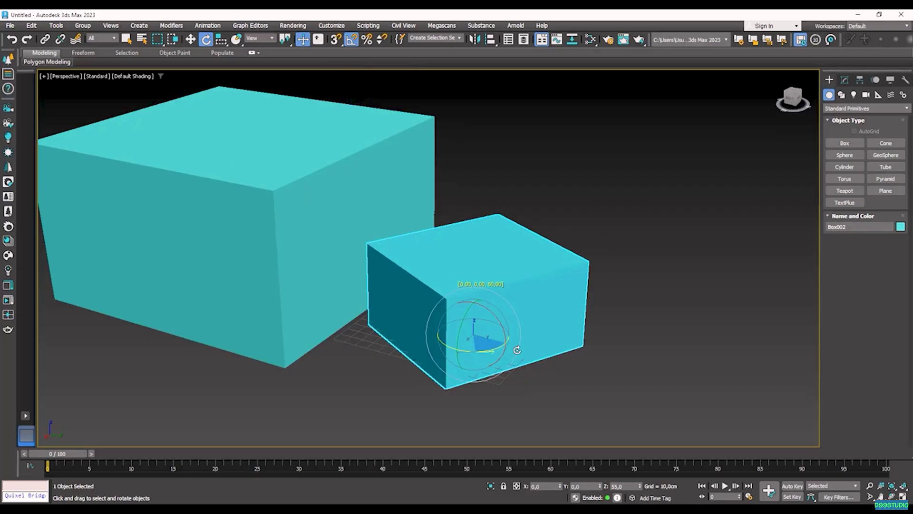
pyautogui.moveTo(490, 350); pyautogui.dragTo(531, 362)
# Open the angle snap options to review the rotation increment in degrees, and close the settings.
pyautogui.rightClick(352, 40)
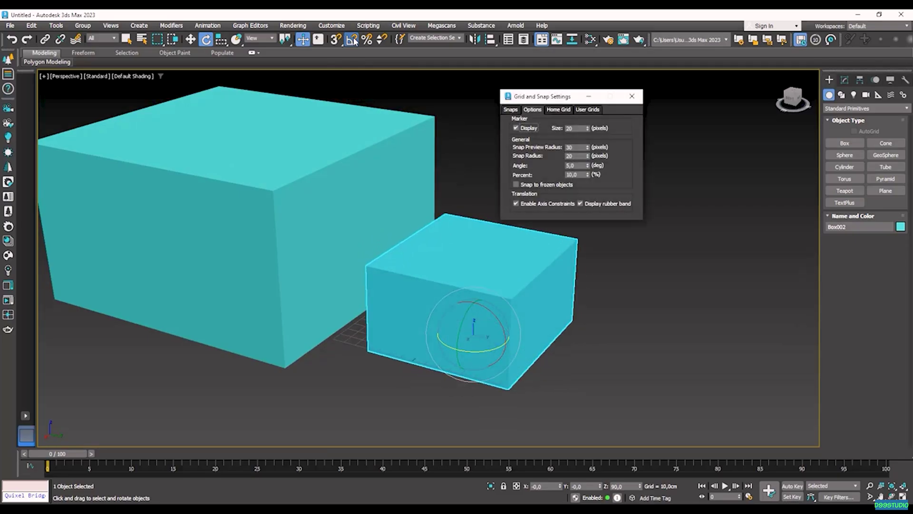
pyautogui.moveTo(574, 100); pyautogui.dragTo(488, 120)
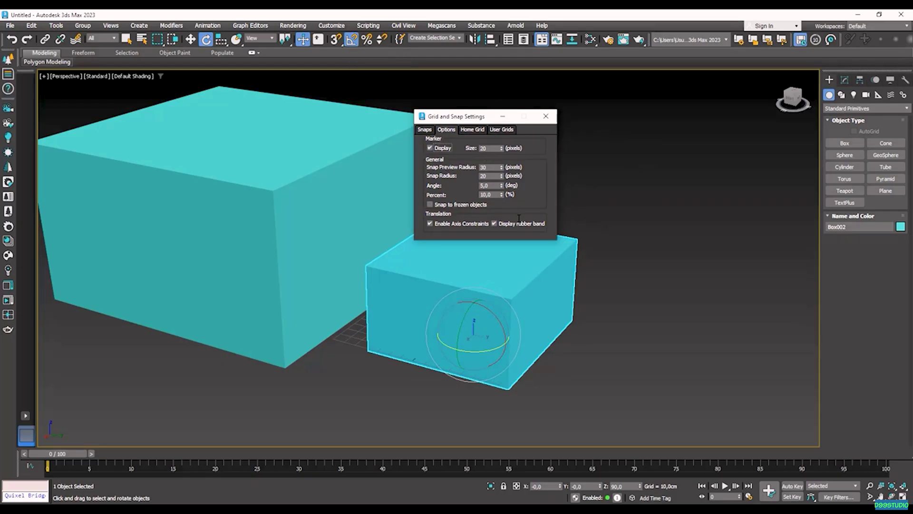
pyautogui.click(545, 116)
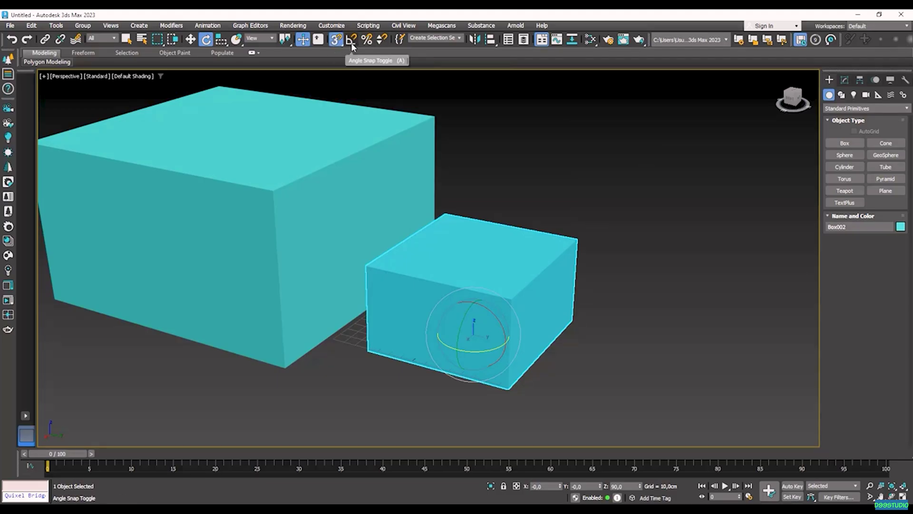
# Try rotating the second box about its Z axis with angle snap off.
pyautogui.click(336, 40)
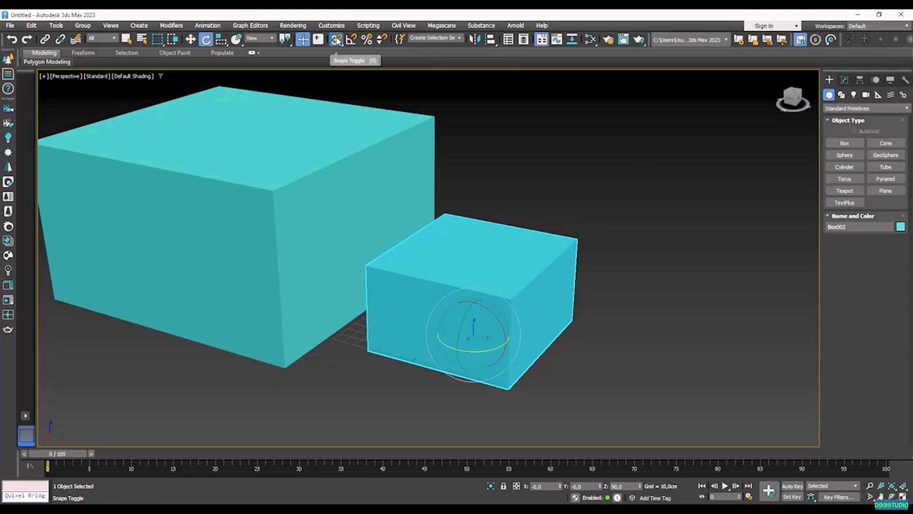
pyautogui.press('w')
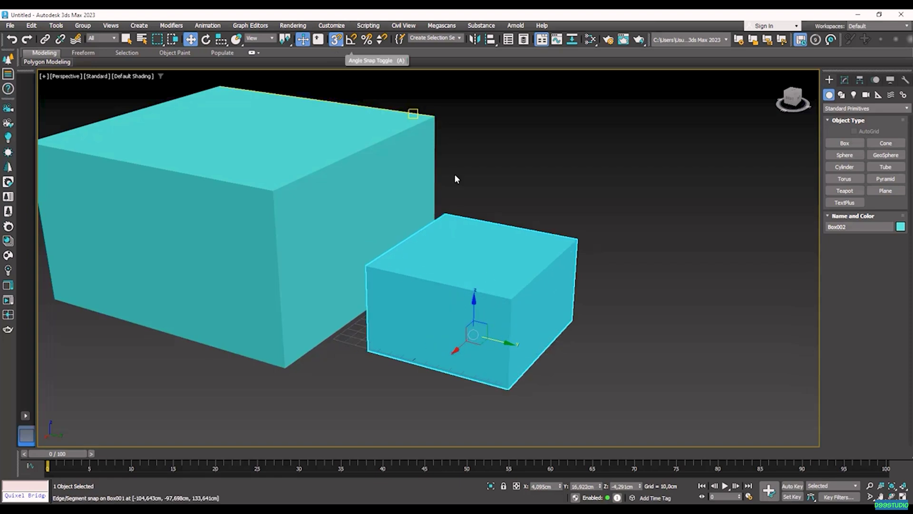
pyautogui.press('e')
pyautogui.moveTo(483, 344); pyautogui.dragTo(531, 358)
pyautogui.rightClick(482, 350)
# Toggle angle snap on and off again, and turn 3D snapping off.
pyautogui.press('a')
pyautogui.press('a')
pyautogui.press('s')
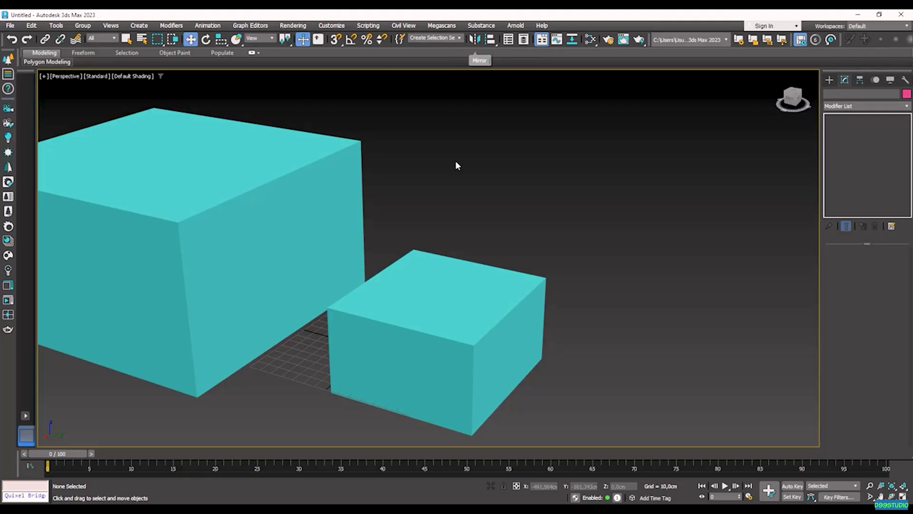
# Preview mirroring the second box on the ZX axis without cloning, cancel the mirror, and clear the selection.
pyautogui.click(458, 269)
pyautogui.click(478, 40)
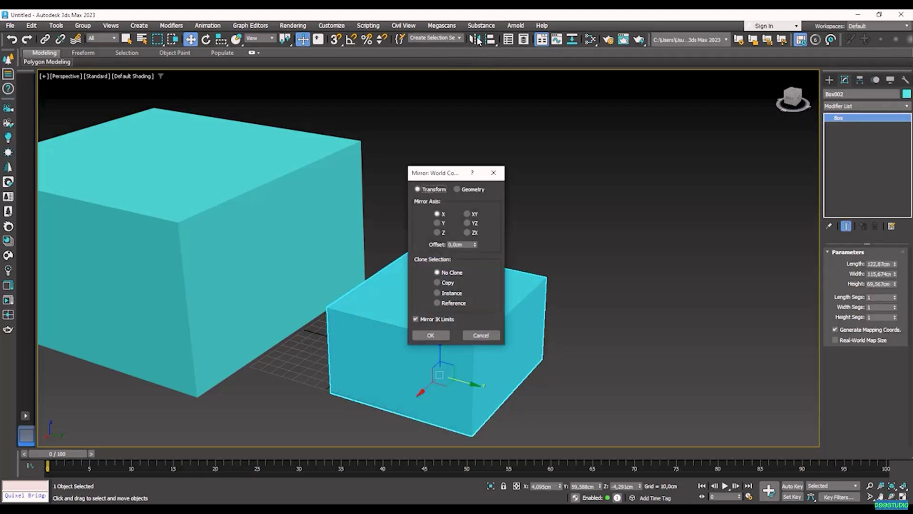
pyautogui.moveTo(449, 176); pyautogui.dragTo(620, 90)
pyautogui.click(638, 147)
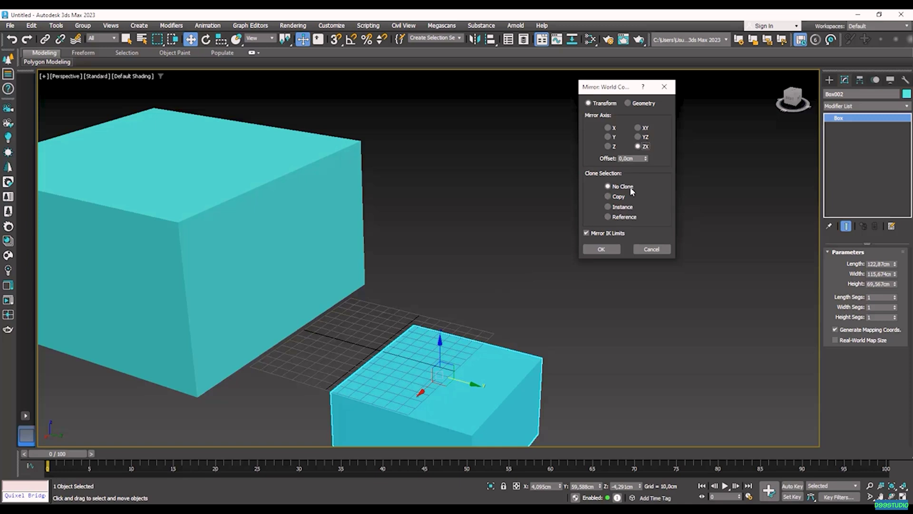
pyautogui.click(652, 249)
pyautogui.click(518, 189)
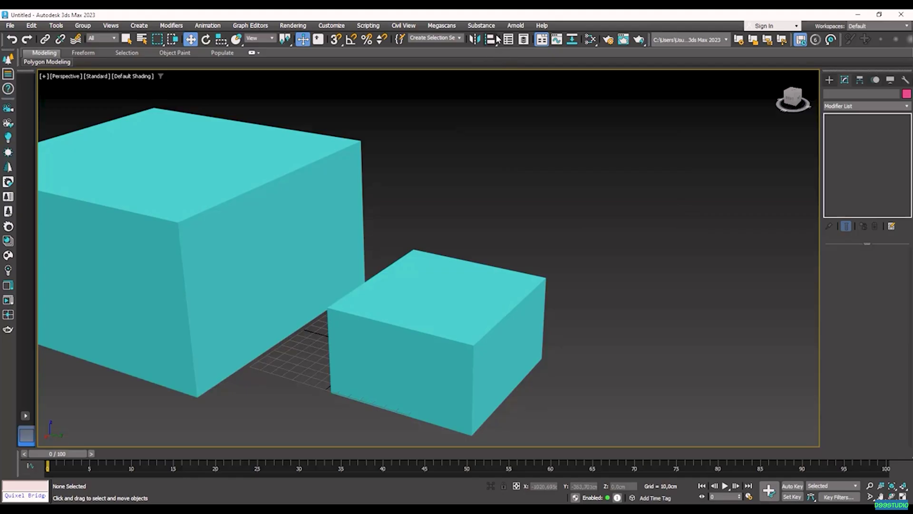
pyautogui.click(327, 218)
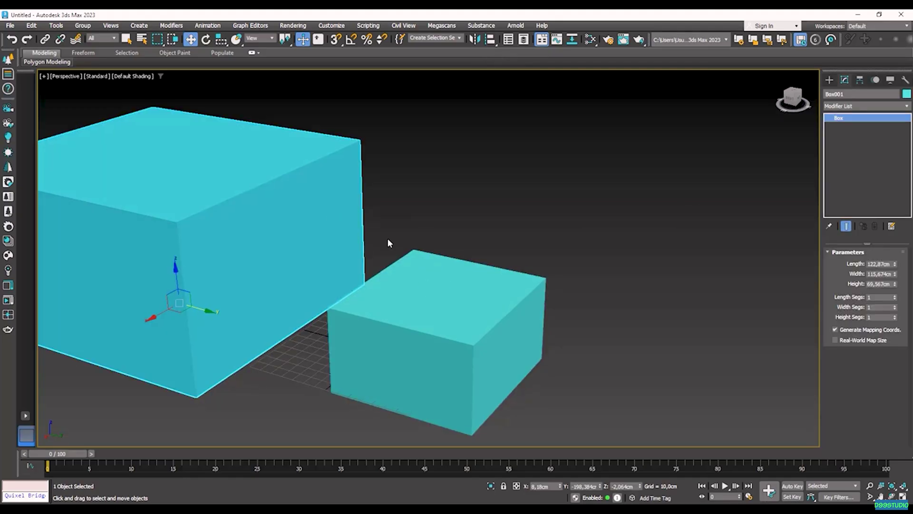
pyautogui.click(387, 244)
# Show the Scene Explorer and Layer Explorer to examine the objects listed in the scene, and close them.
pyautogui.click(508, 39)
pyautogui.moveTo(81, 34); pyautogui.dragTo(375, 111)
pyautogui.click(508, 39)
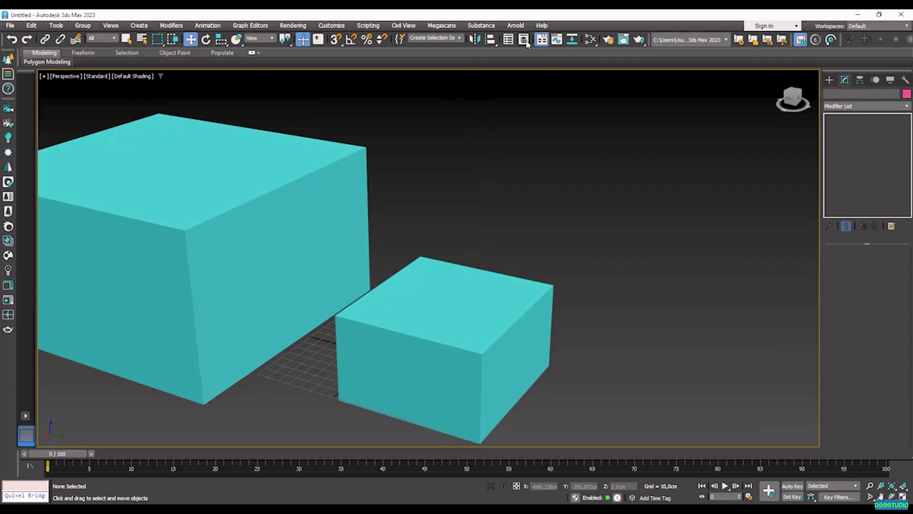
pyautogui.click(524, 39)
pyautogui.click(508, 39)
pyautogui.click(524, 39)
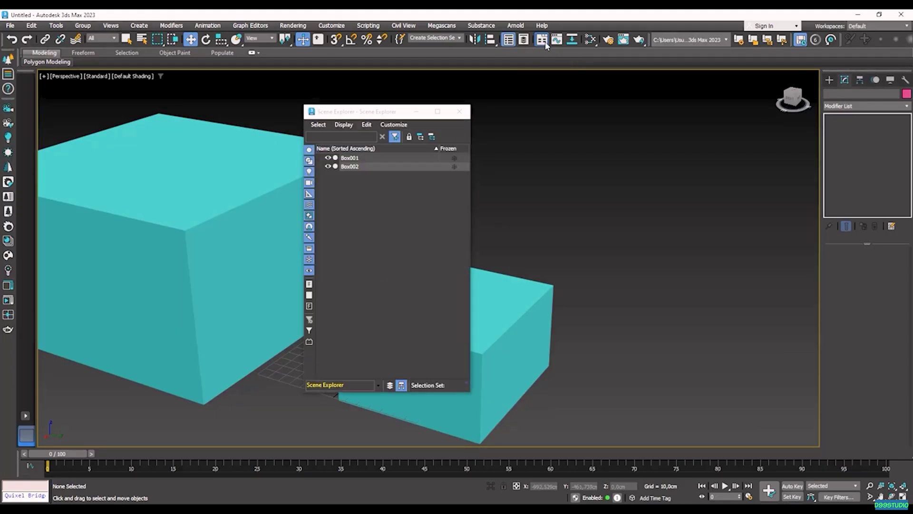
pyautogui.click(460, 111)
# Hide and restore the modeling ribbon, and open the Curve Editor for a brief look before closing it.
pyautogui.click(543, 41)
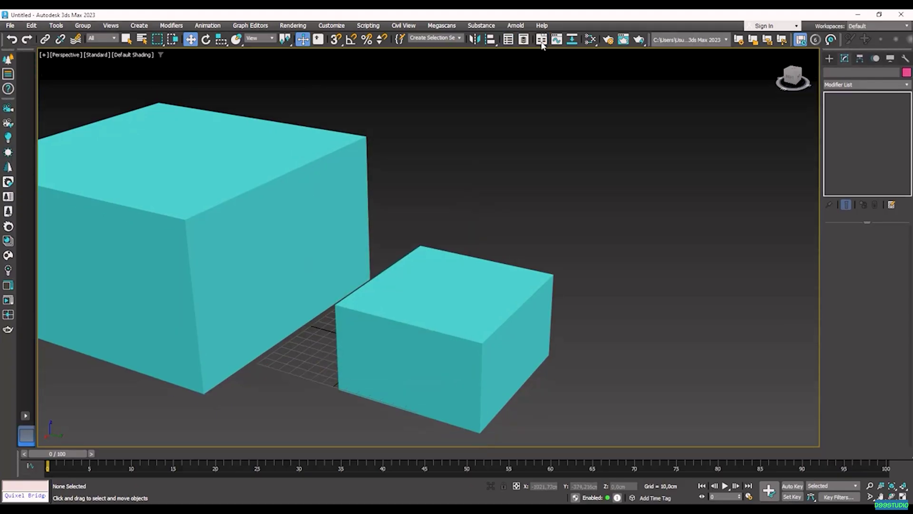
pyautogui.click(542, 41)
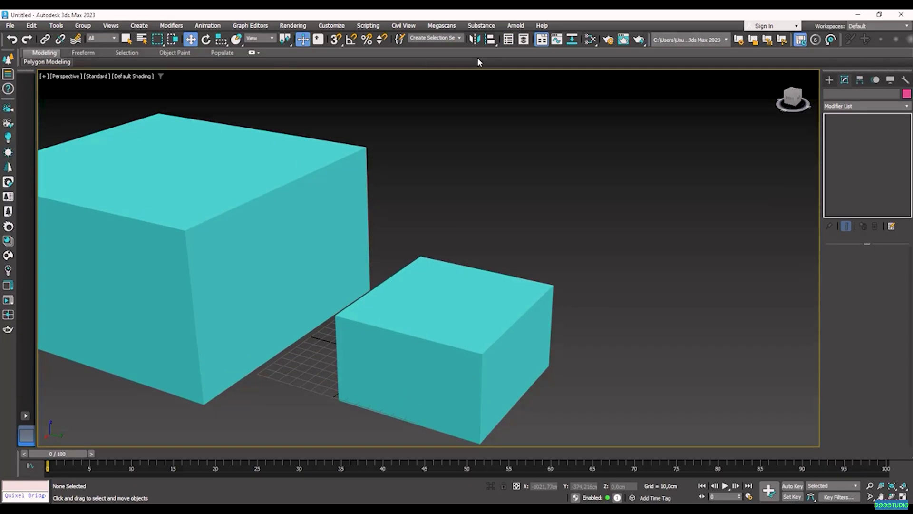
pyautogui.click(556, 42)
pyautogui.moveTo(371, 287); pyautogui.dragTo(372, 377)
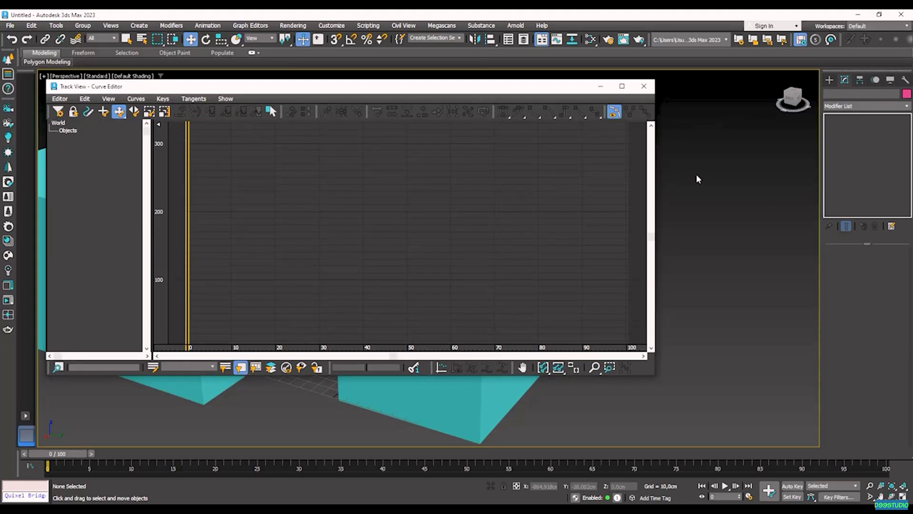
pyautogui.click(643, 86)
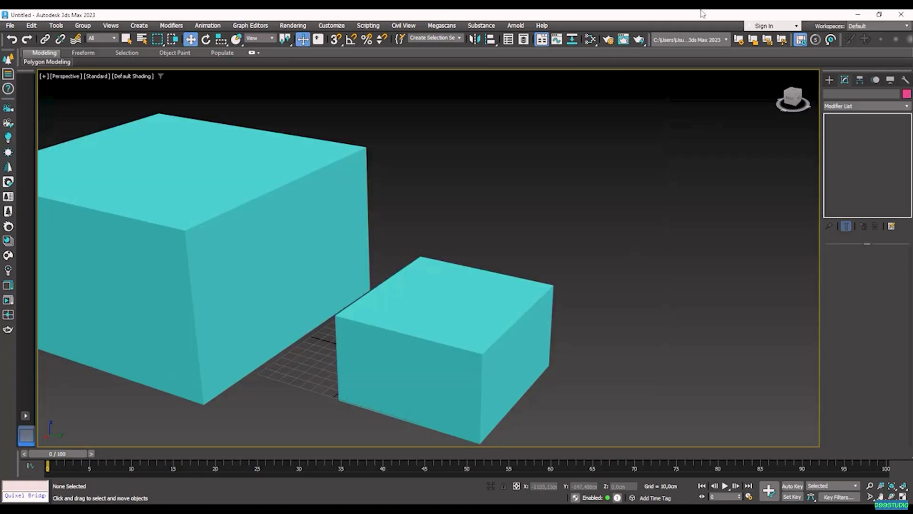